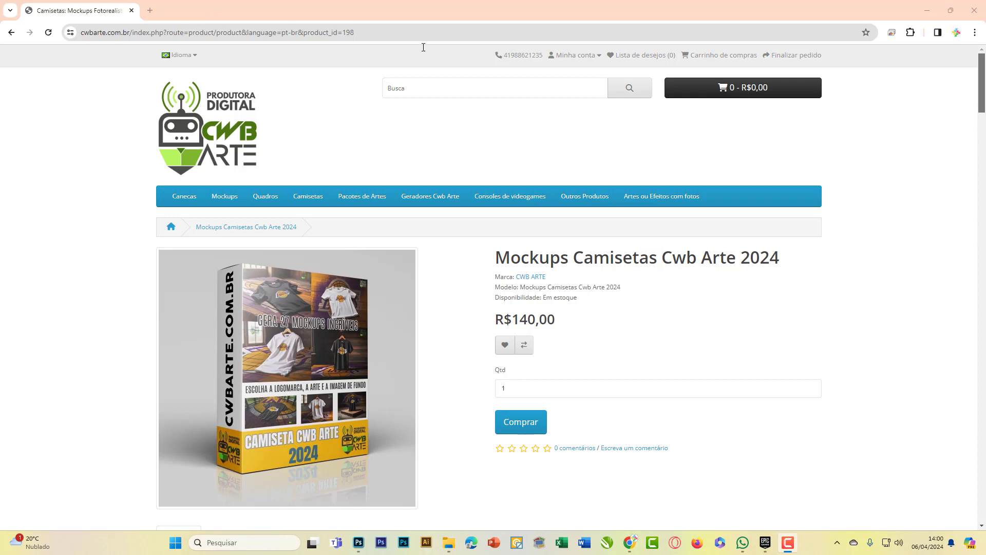
Go to the cwbarte.com.br home page and open the Camiseta Cwb Arte 2024 mockups product page from there.
left_click(140, 33)
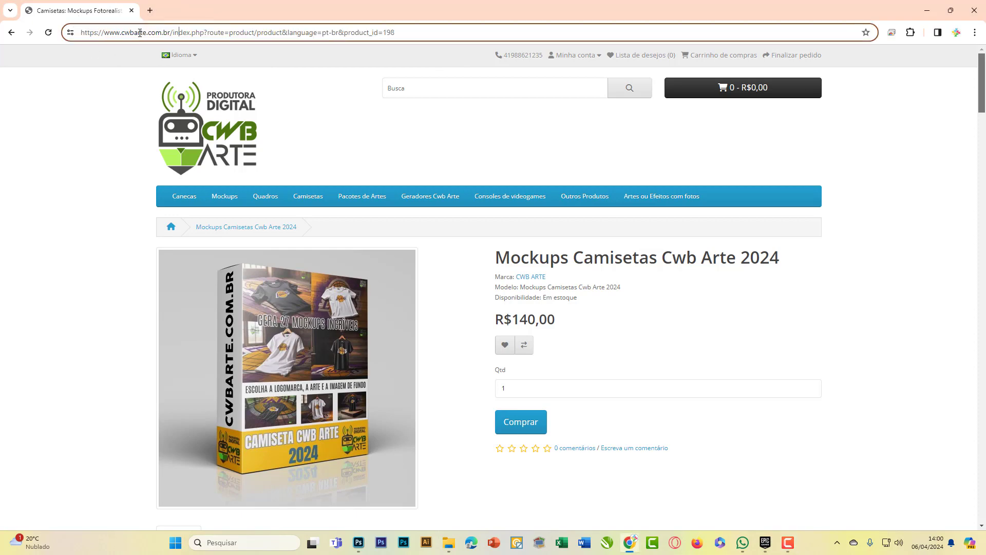
left_click_drag(171, 32, 668, 6)
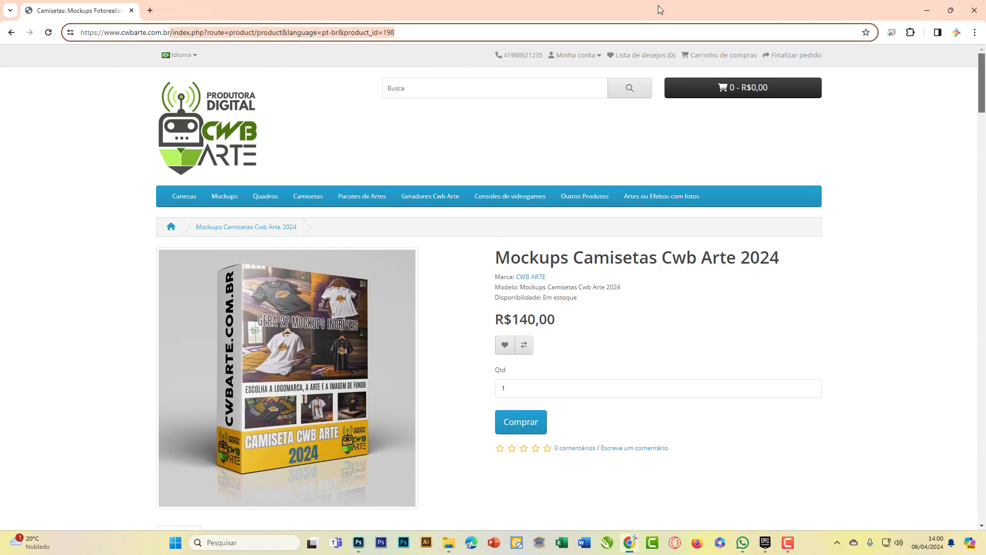
key("BackSpace")
key("Return")
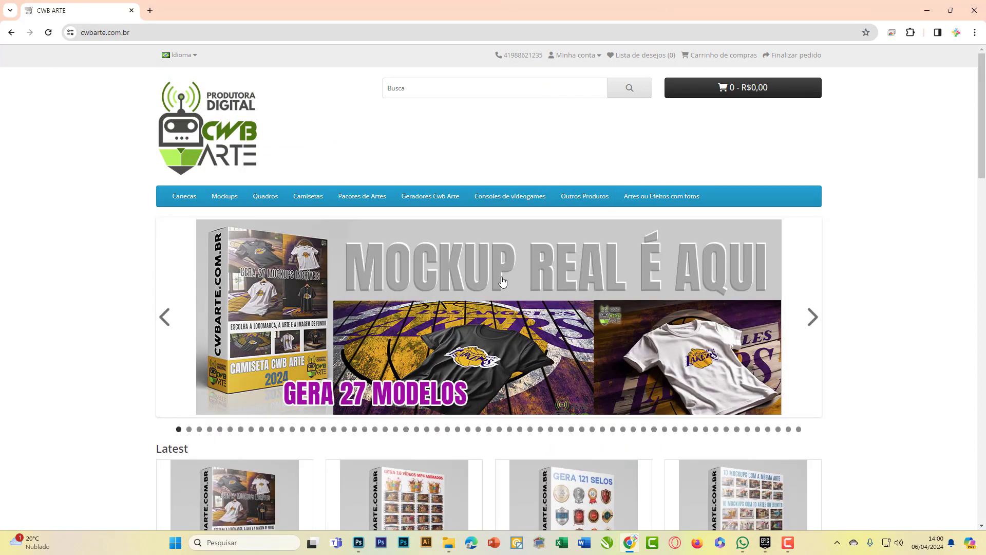
scroll(503, 282, "down", 3)
left_click(255, 360)
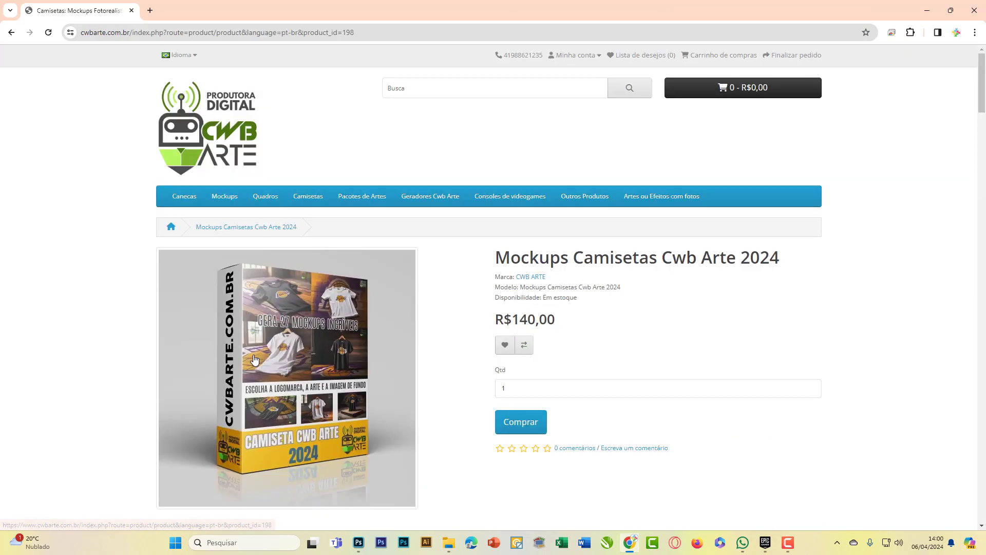
Look through the product page's black and white shirt mockup previews and purchase notes, and minimize the browser.
scroll(469, 297, "down", 5)
scroll(470, 300, "down", 5)
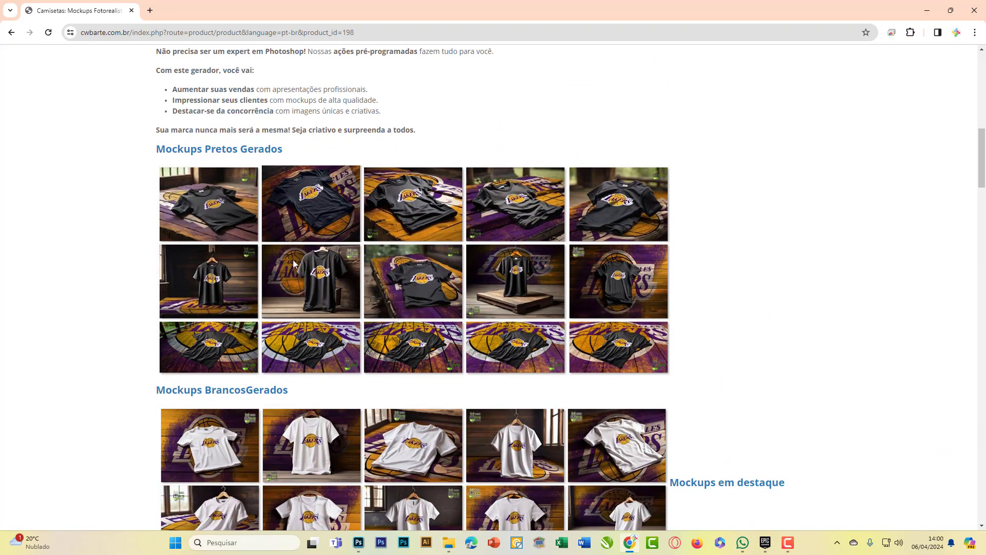
scroll(519, 290, "down", 4)
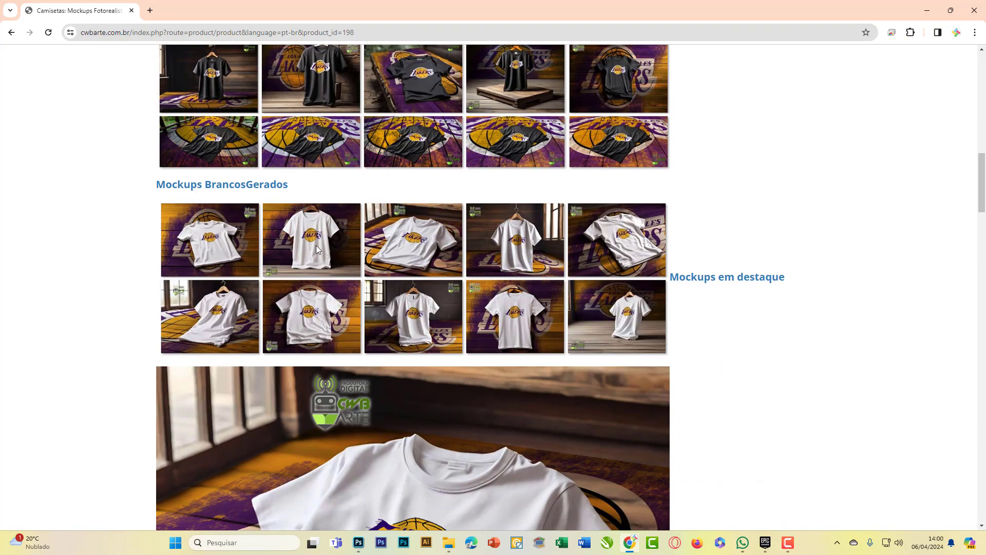
scroll(738, 311, "down", 17)
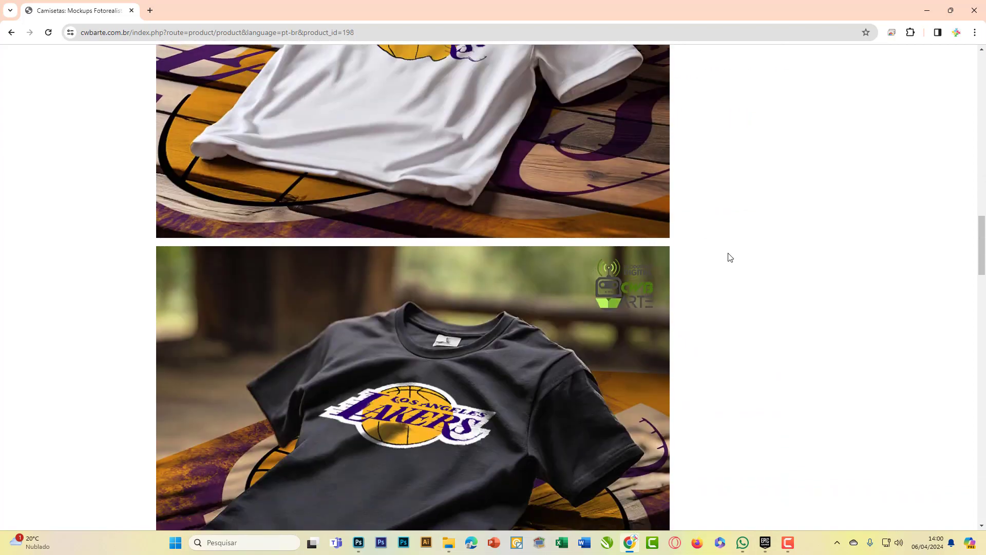
scroll(759, 258, "down", 20)
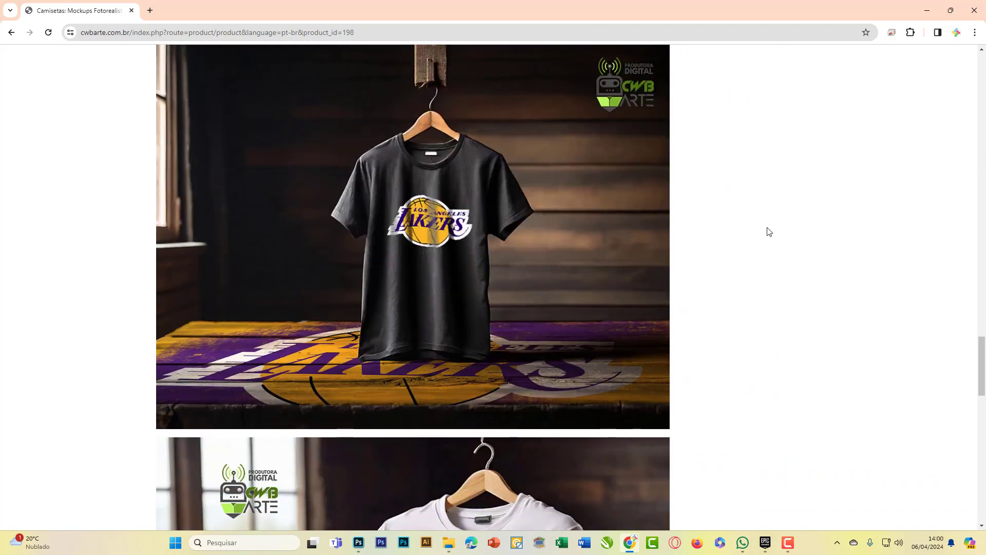
scroll(804, 245, "down", 10)
scroll(848, 231, "up", 2)
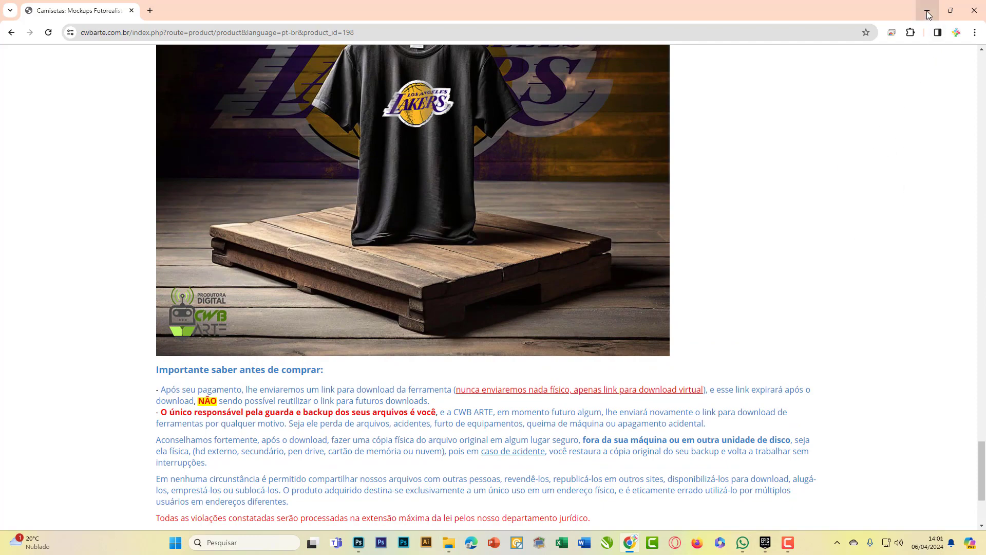
scroll(899, 154, "up", 8)
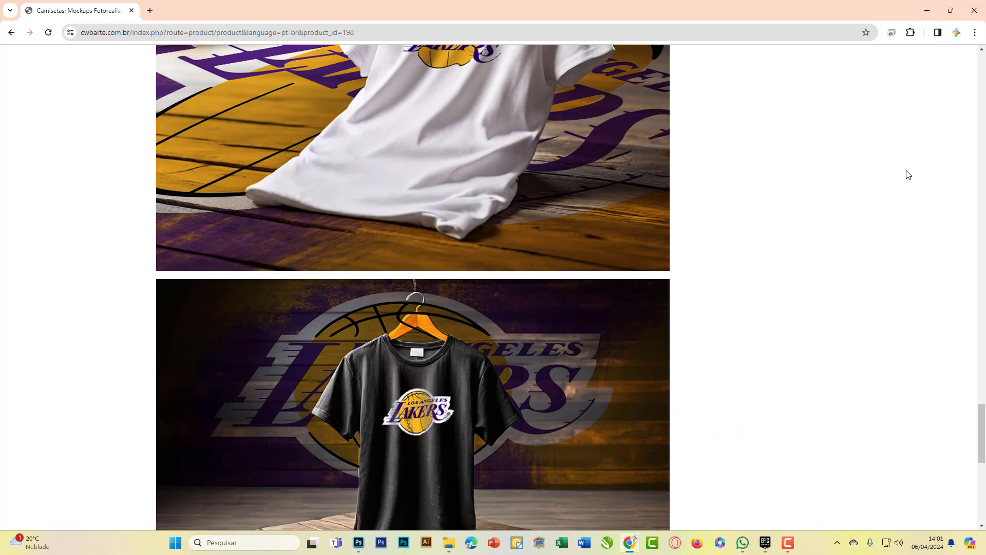
left_click(926, 8)
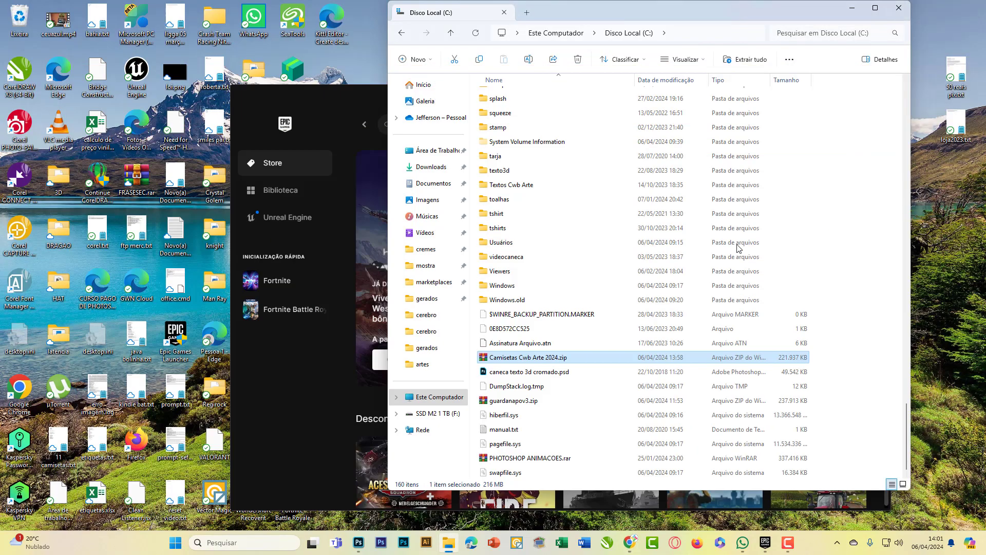
double_click(534, 360)
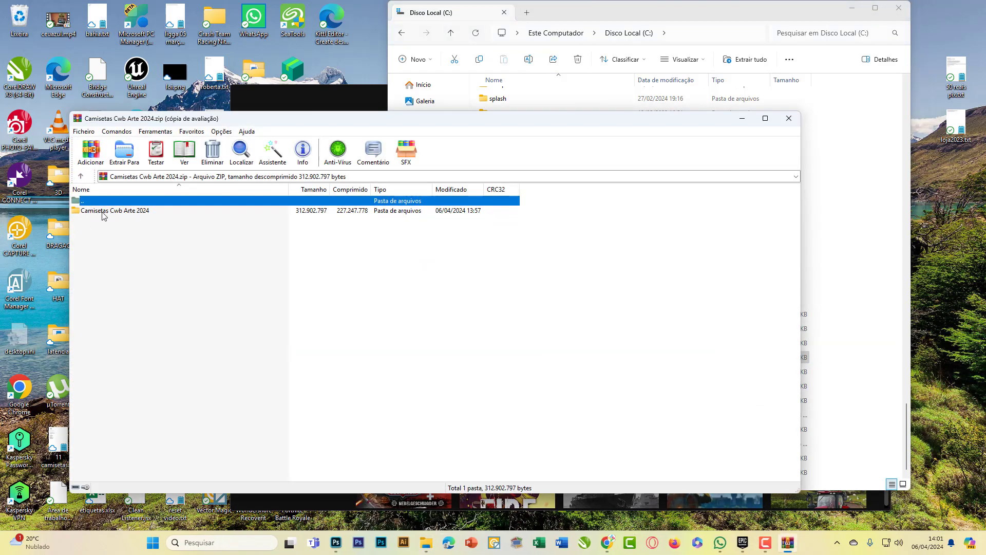
left_click(124, 153)
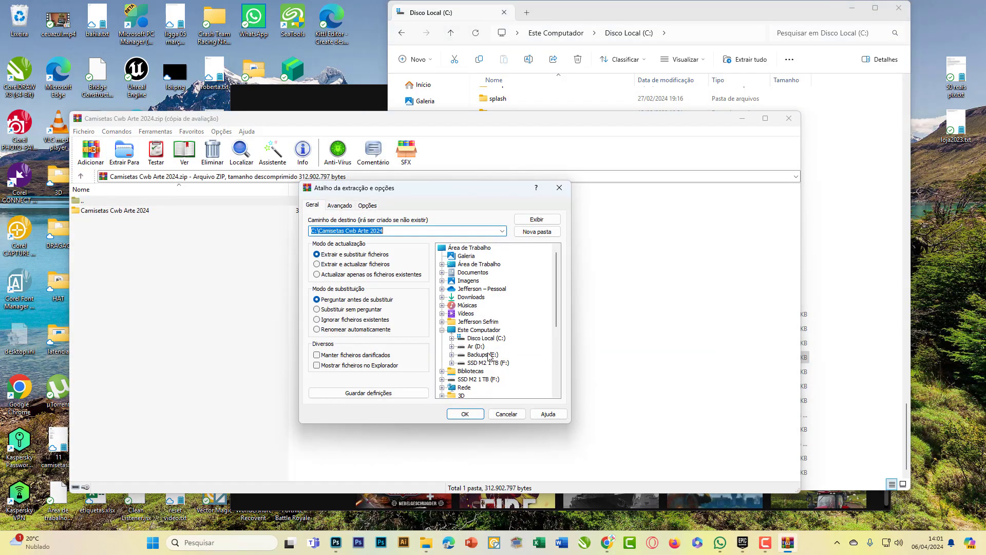
left_click(486, 338)
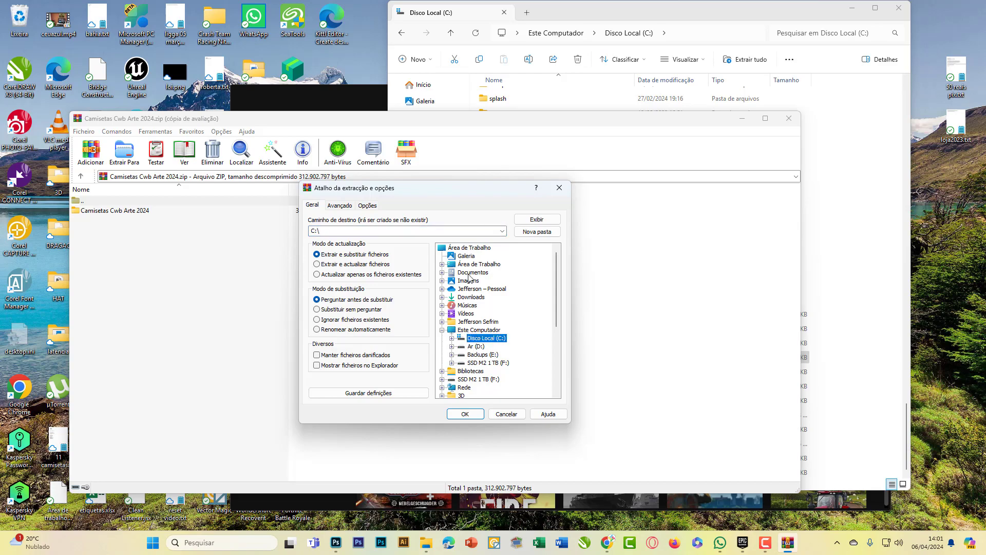
left_click(515, 415)
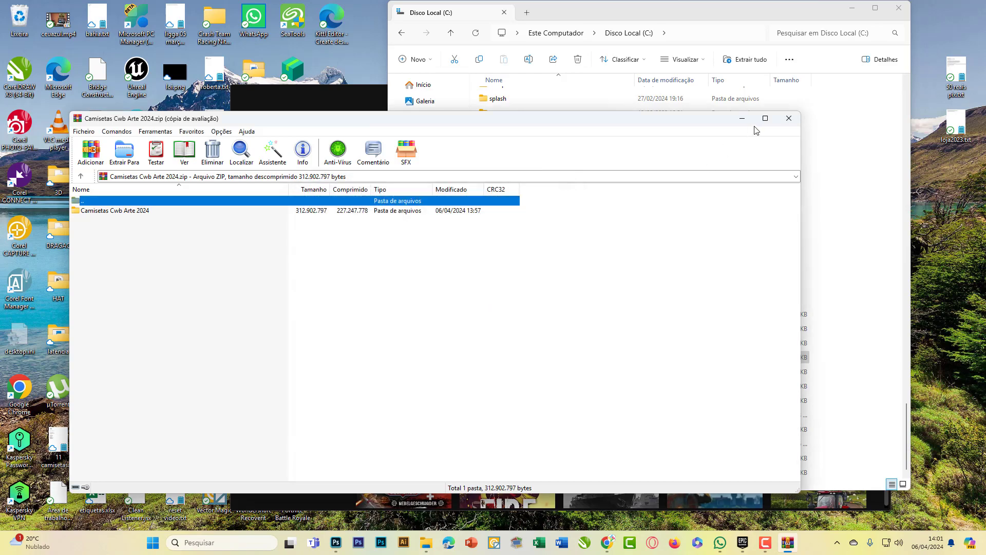
left_click(789, 118)
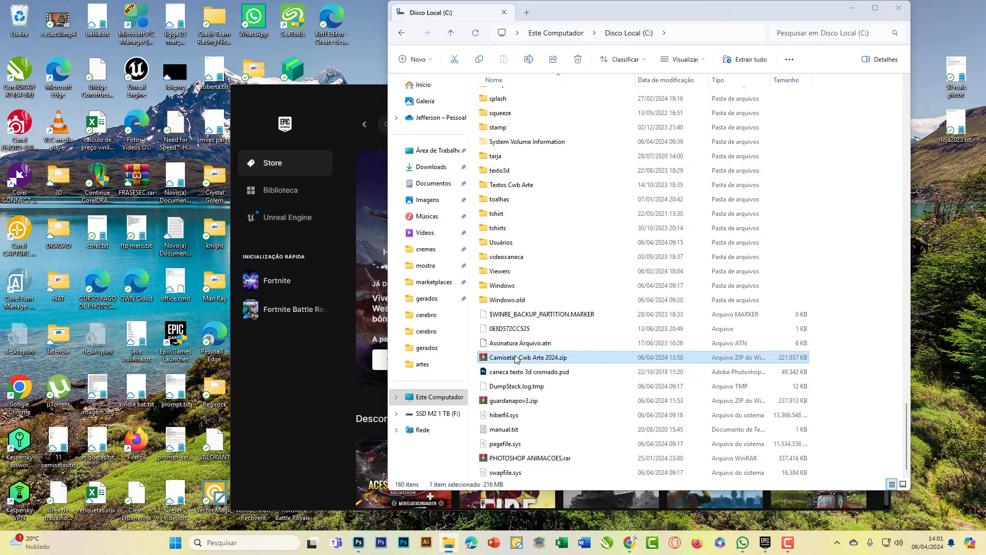
Extract the Camisetas Cwb Arte 2024.zip archive to the root of C:\ and close the archive window.
double_click(516, 359)
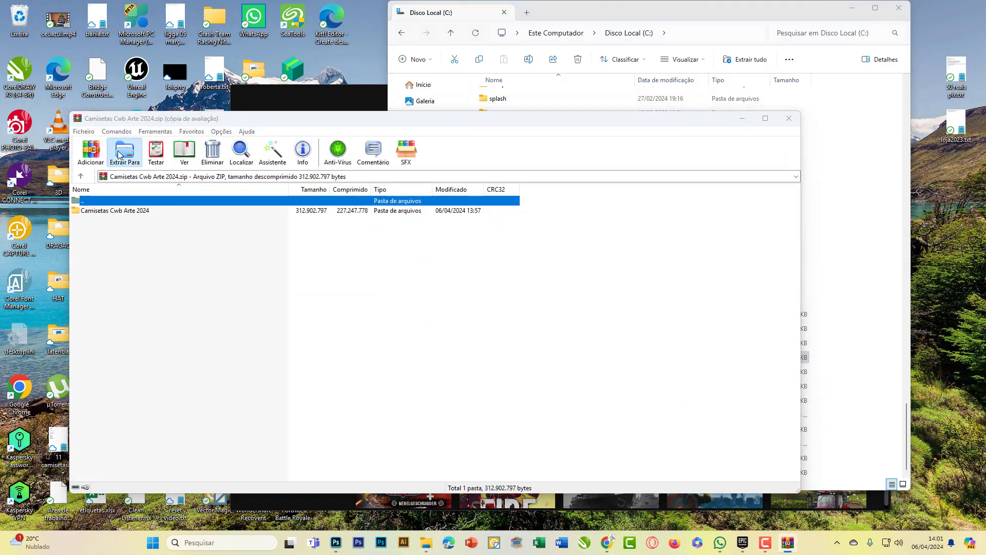
left_click(119, 154)
left_click(485, 340)
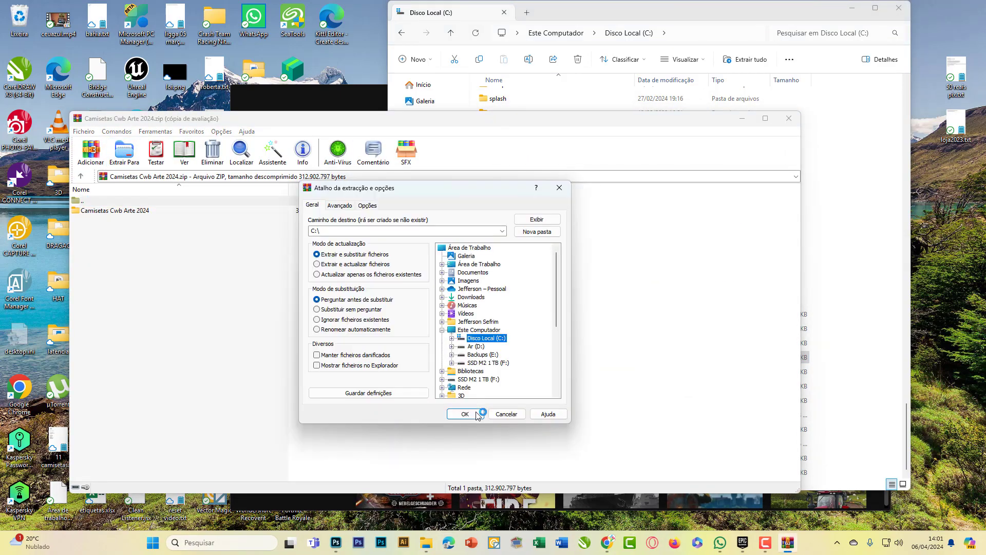
left_click(470, 414)
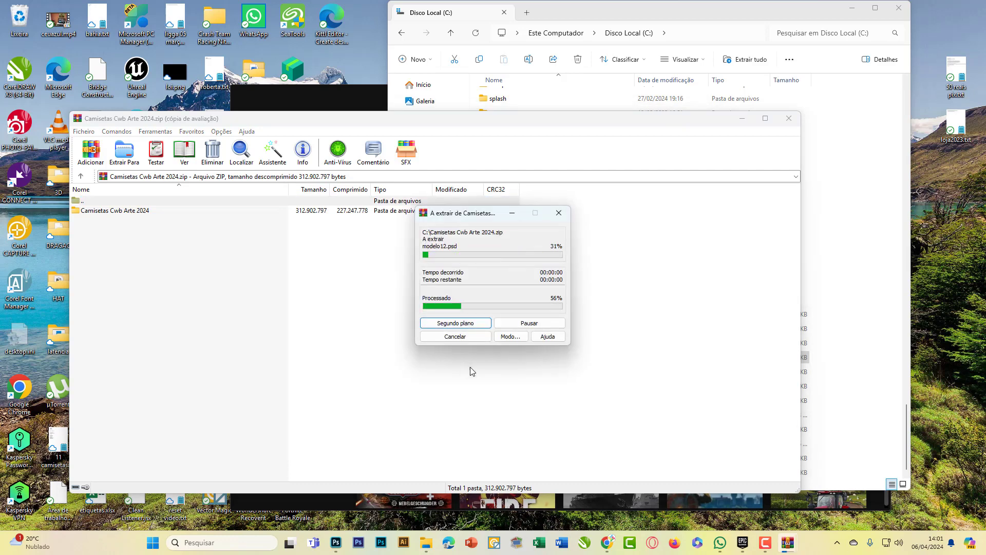
left_click(789, 118)
Open the extracted Camisetas Cwb Arte 2024 folder on the C: drive and examine the files in its cerebro subfolder.
left_click(439, 396)
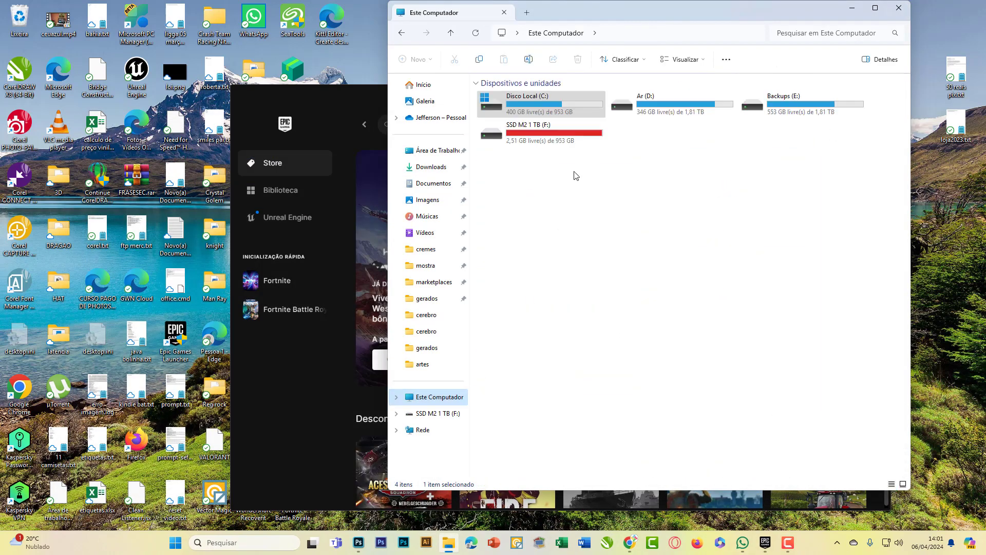
double_click(545, 102)
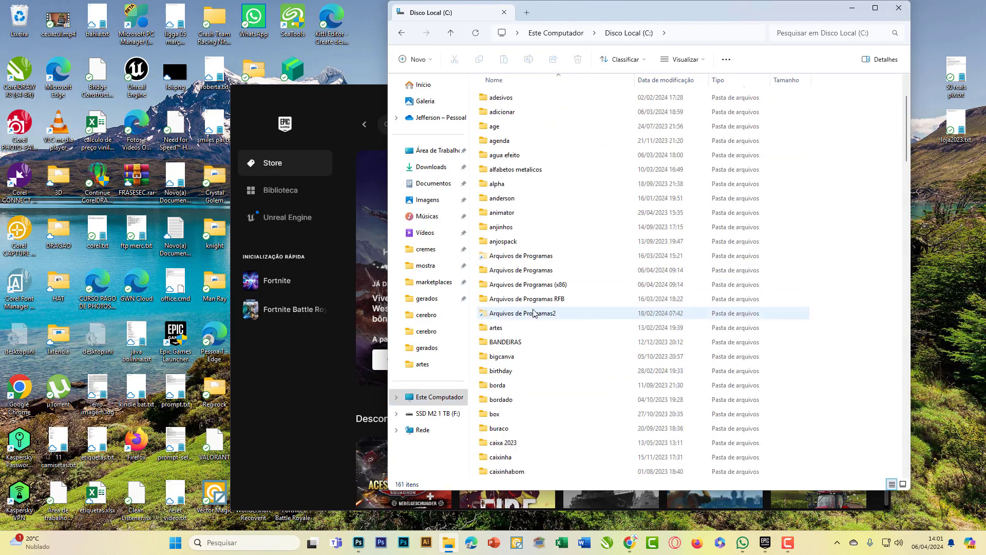
scroll(534, 313, "down", 8)
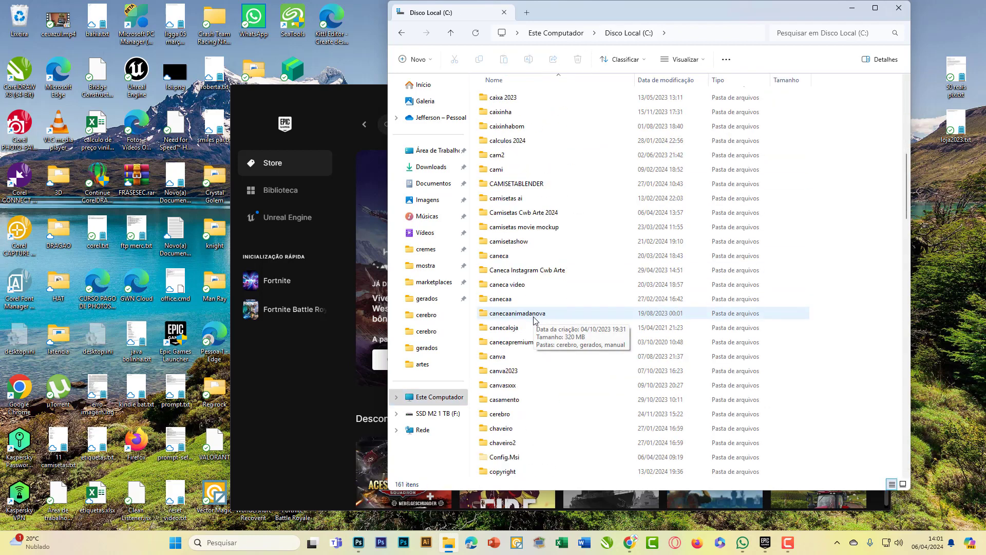
double_click(544, 217)
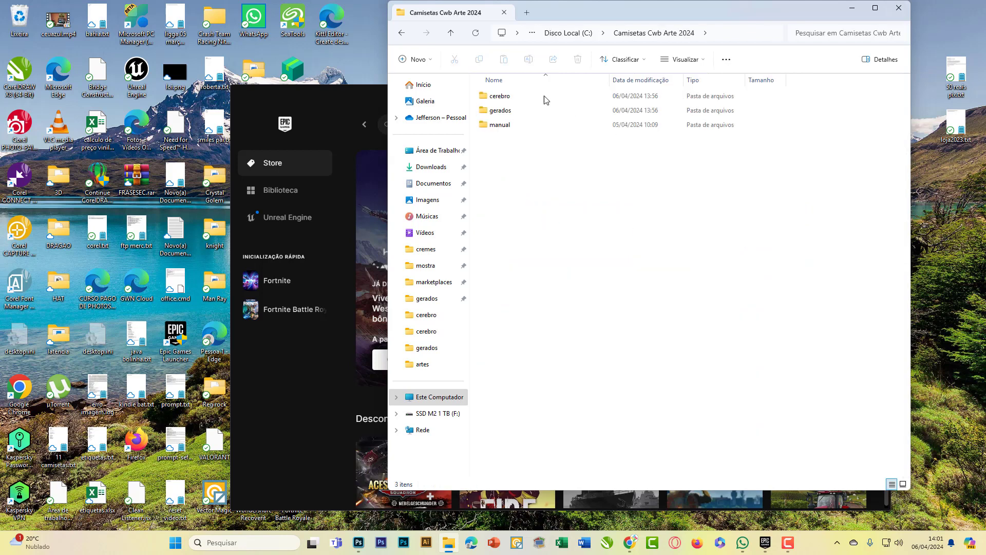
double_click(509, 97)
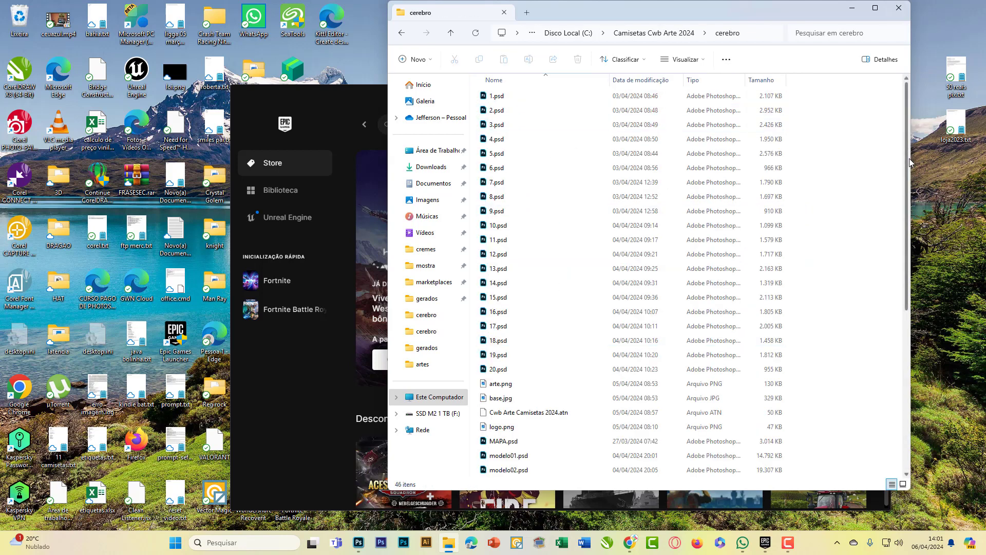
left_click_drag(911, 167, 909, 378)
scroll(900, 319, "up", 7)
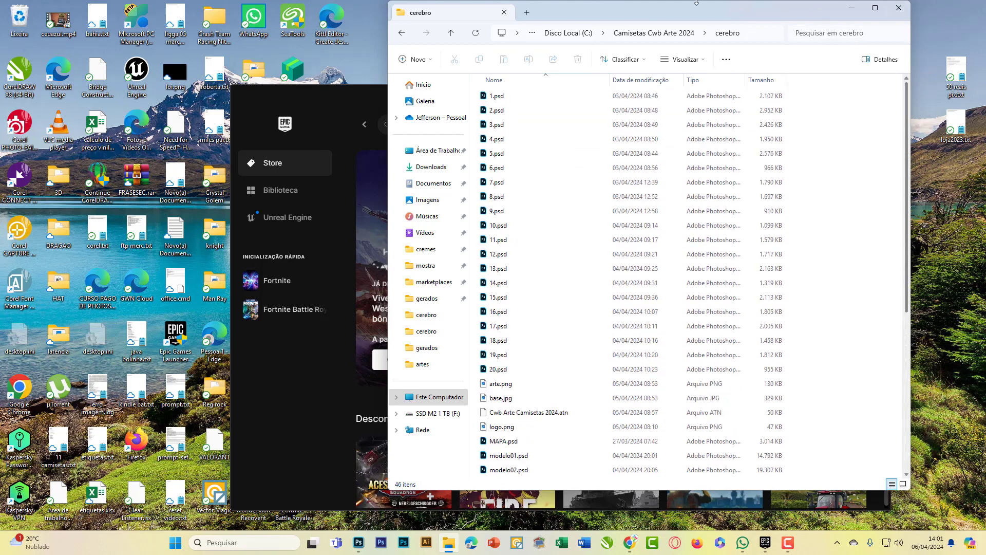
Delete all the sample shirt JPGs in the gerados folder and return to the Camisetas Cwb Arte 2024 folder.
left_click(674, 32)
double_click(501, 110)
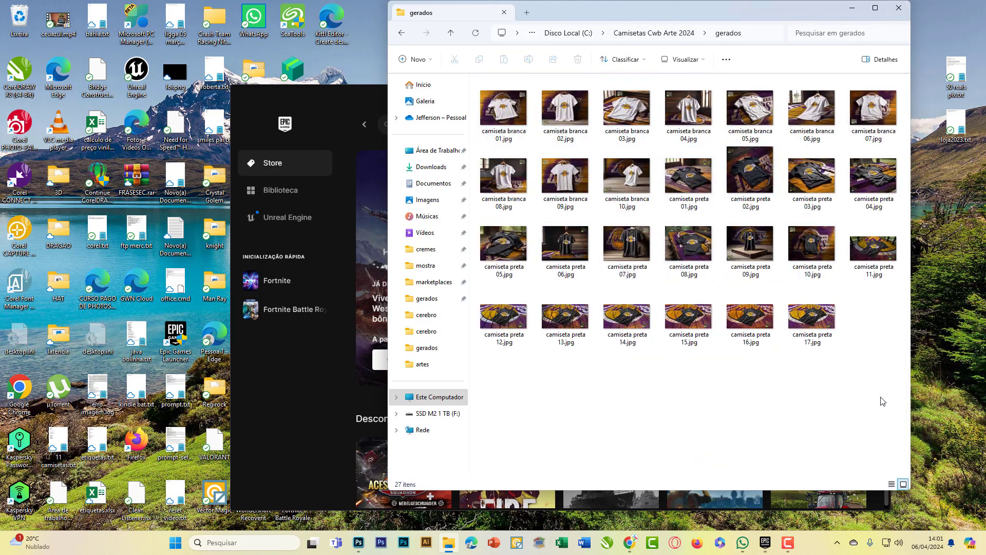
left_click_drag(881, 400, 513, 123)
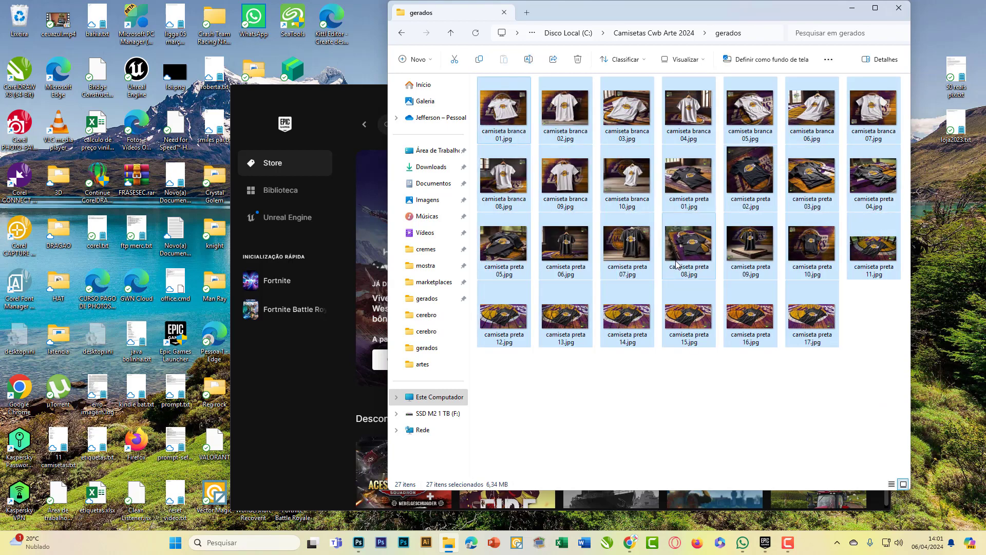
key("Delete")
left_click(652, 33)
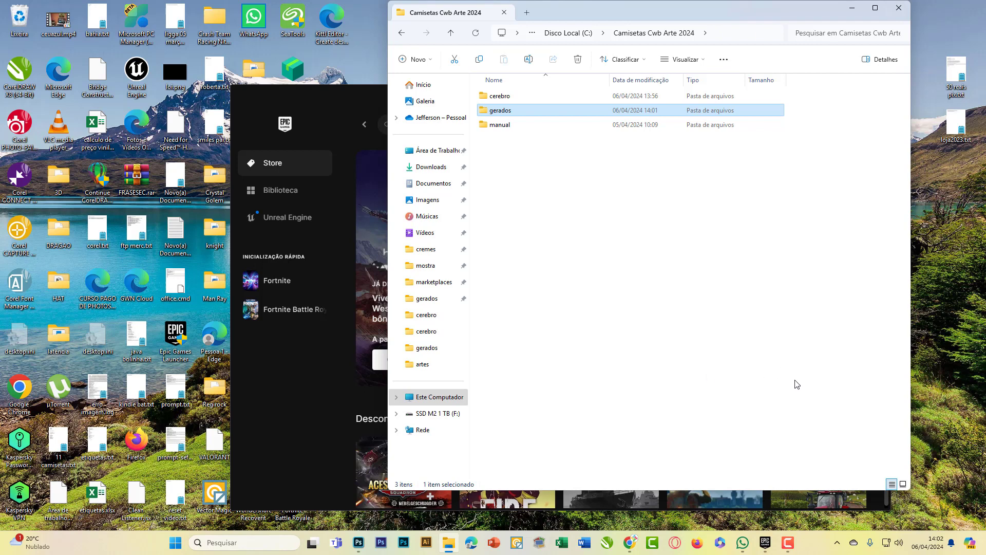
Switch to Photoshop, show the Ações (Actions) panel and reposition it in the workspace.
left_click(358, 542)
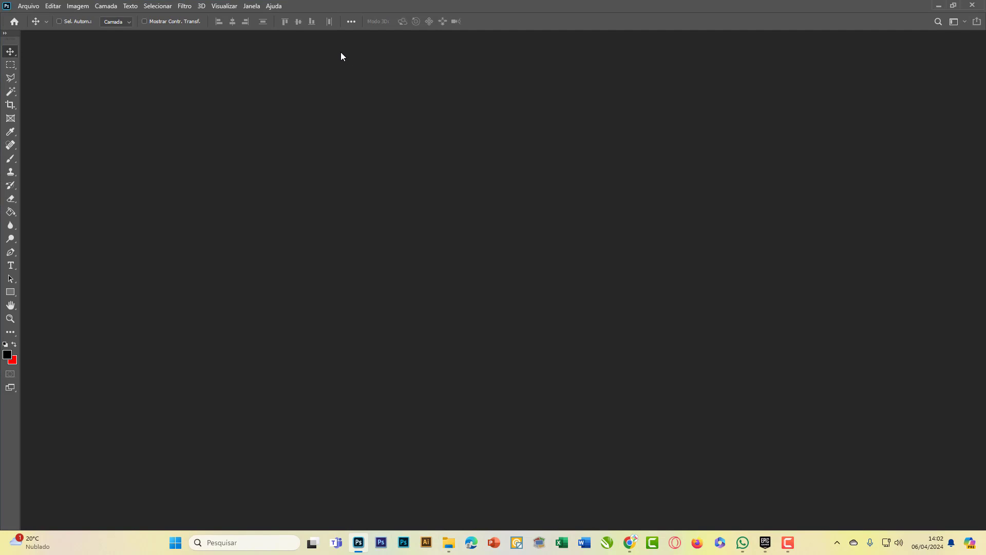
left_click(251, 6)
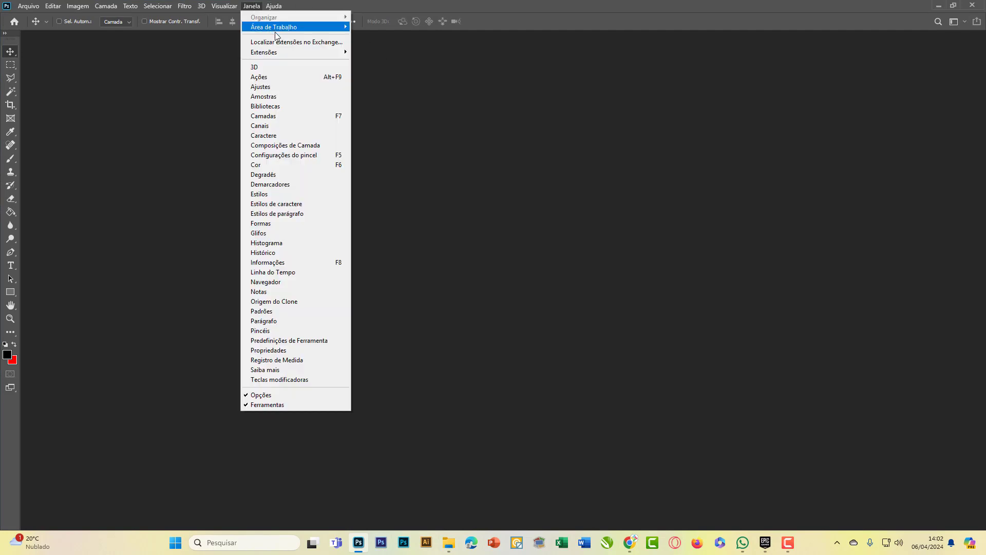
left_click(296, 77)
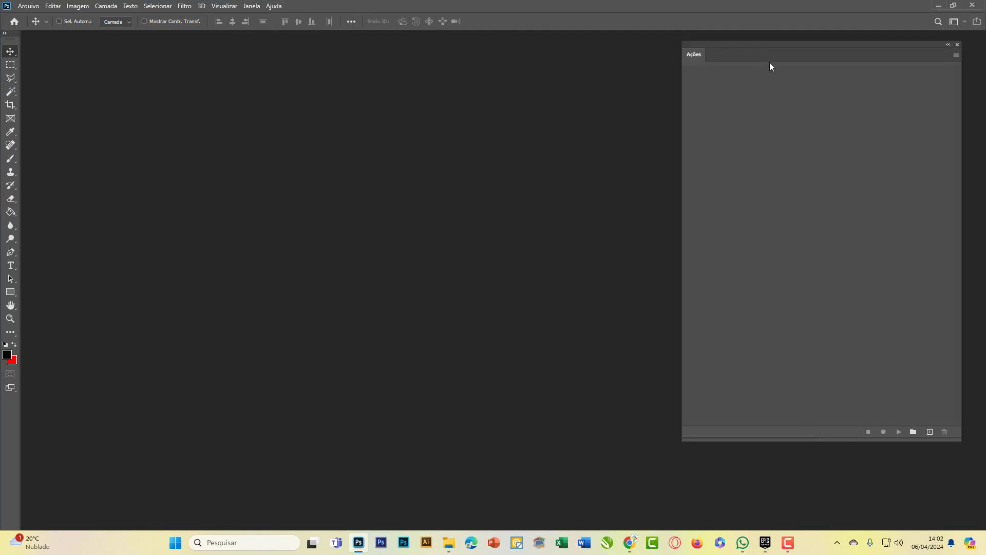
left_click_drag(770, 63, 726, 97)
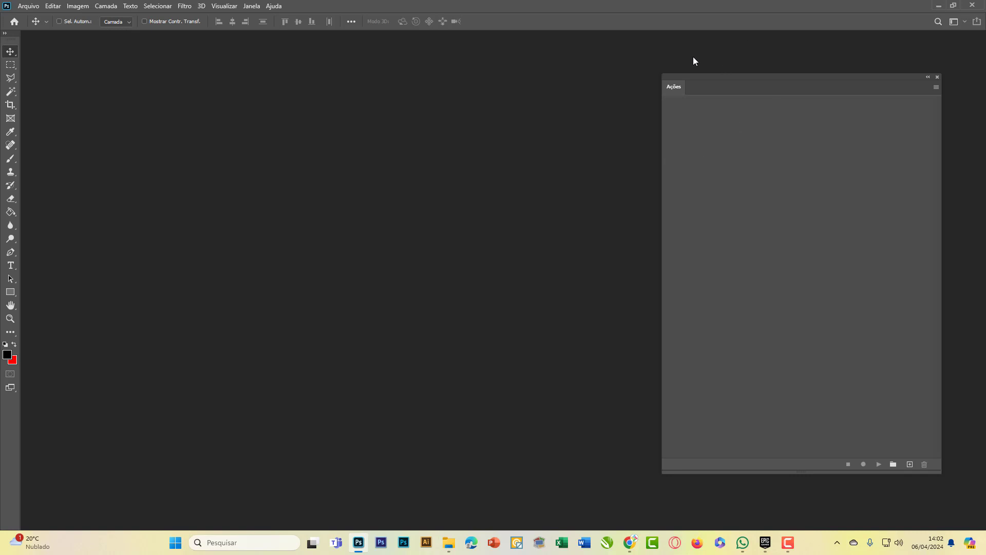
Load the action file Cwb Arte Camisetas 2024.atn from the cerebro subfolder of C:\Camisetas Cwb Arte 2024.
left_click(28, 5)
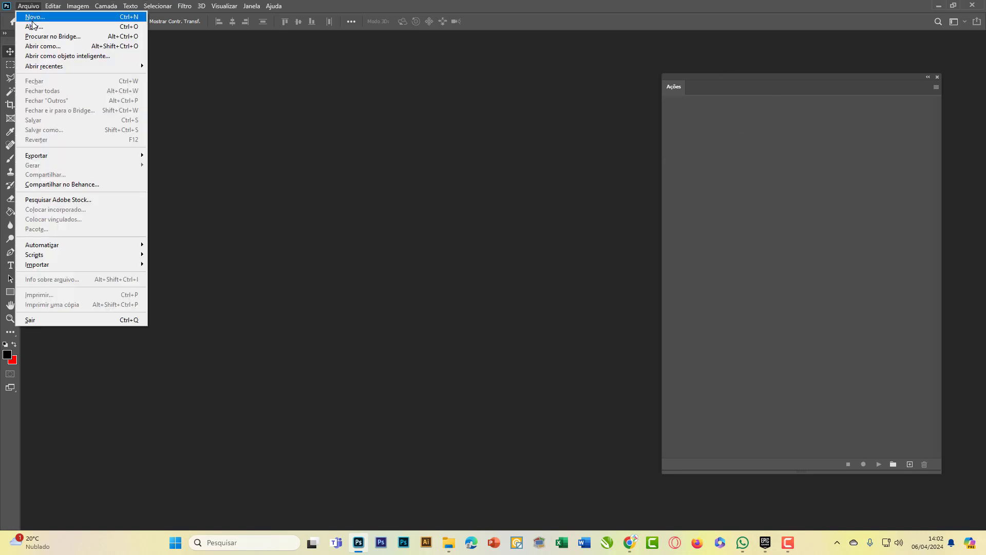
left_click(33, 26)
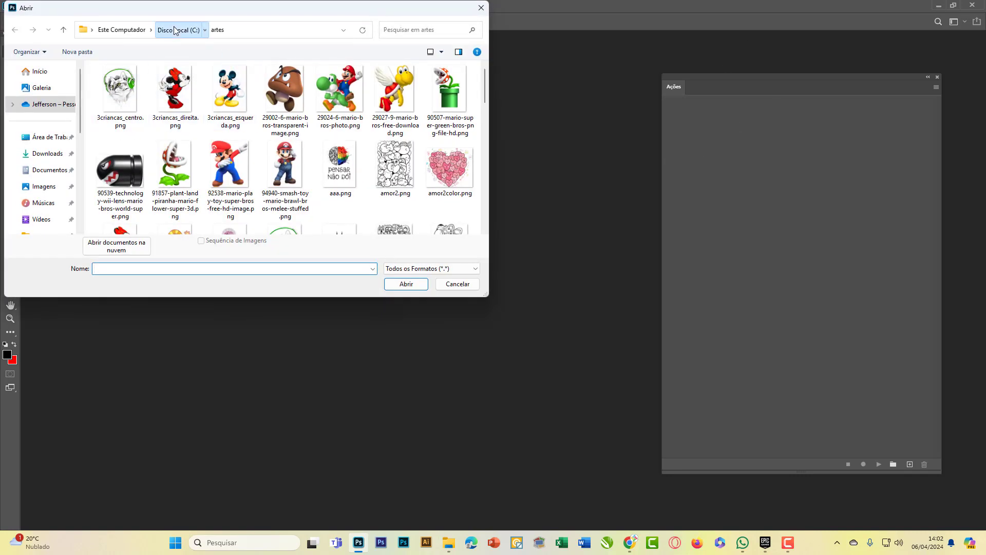
left_click(174, 29)
scroll(165, 206, "down", 10)
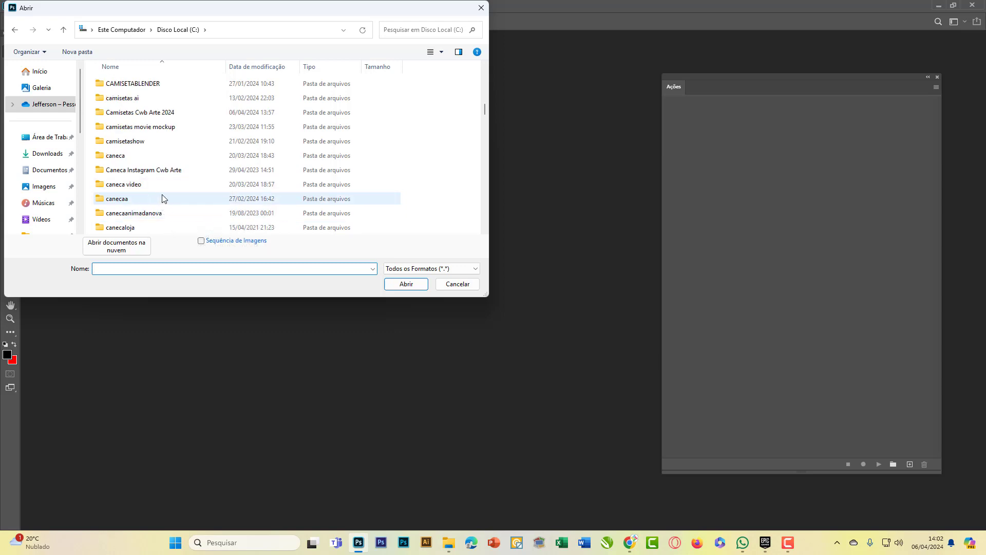
scroll(154, 200, "down", 1)
scroll(156, 170, "up", 1)
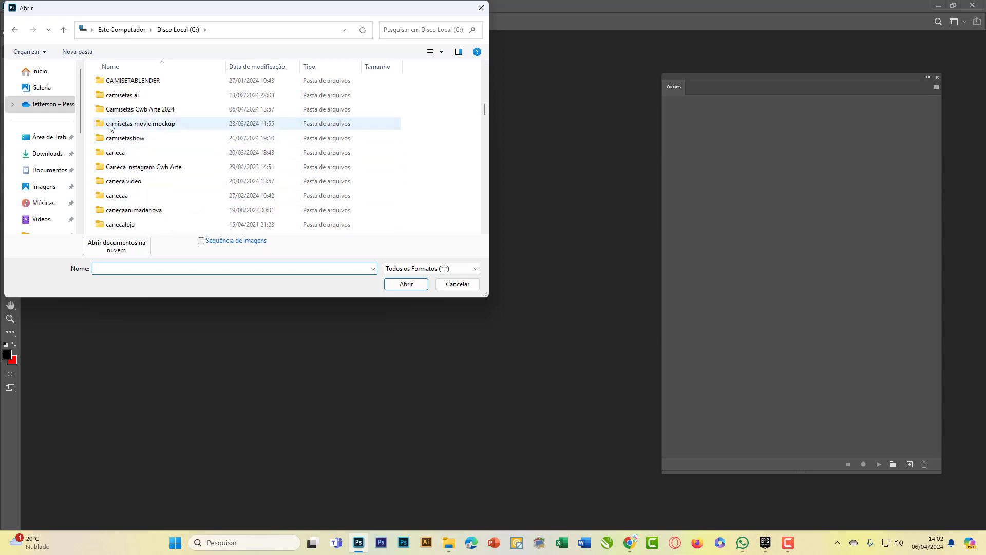
double_click(145, 110)
double_click(119, 83)
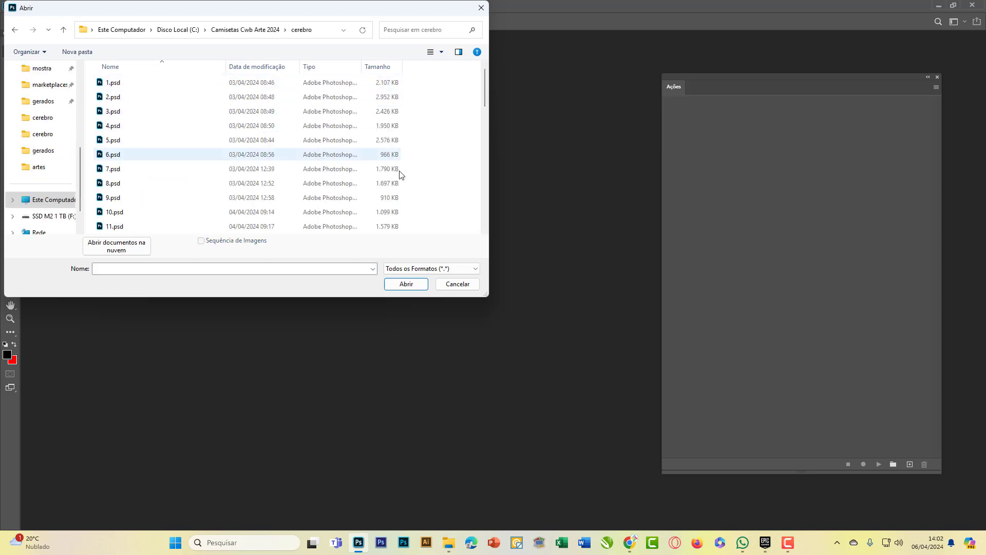
left_click_drag(485, 105, 489, 171)
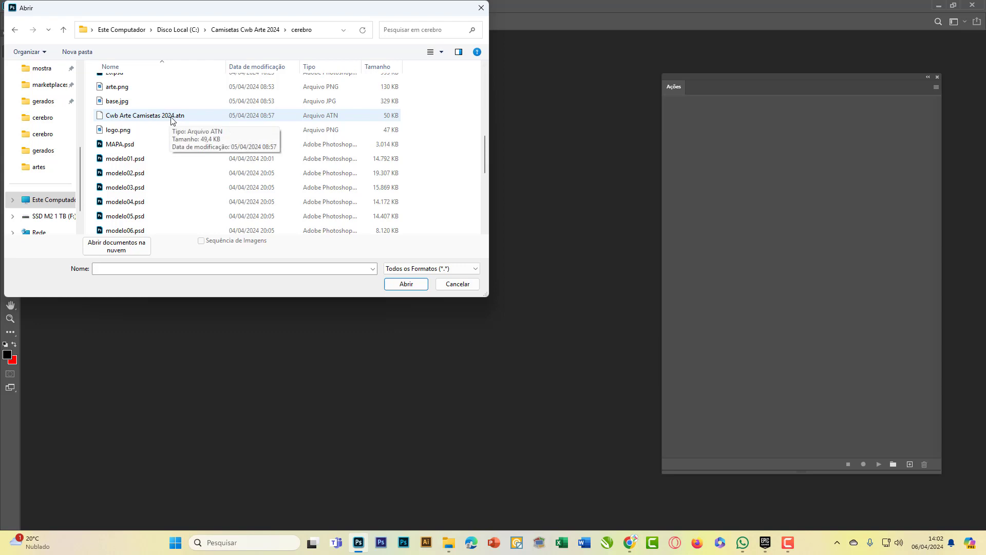
left_click(152, 116)
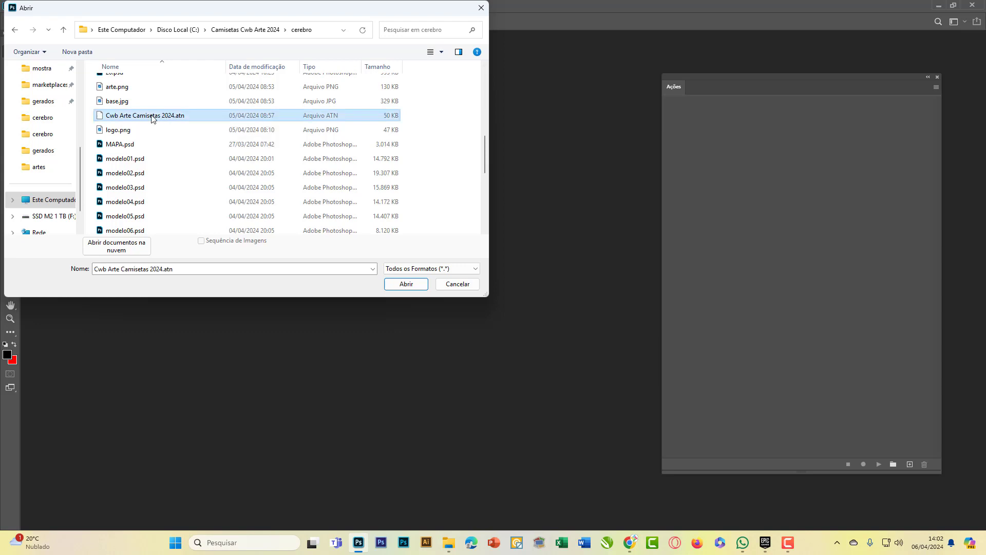
left_click(406, 284)
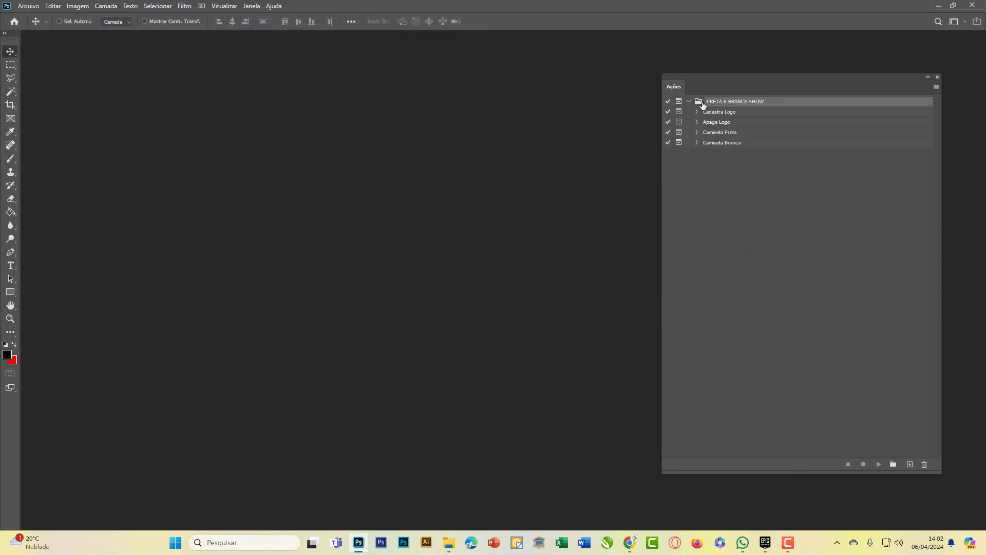
Run the Cadastra Logo action from the PRETA E BRANCA SHOW set and continue to its logo placement.
left_click(688, 101)
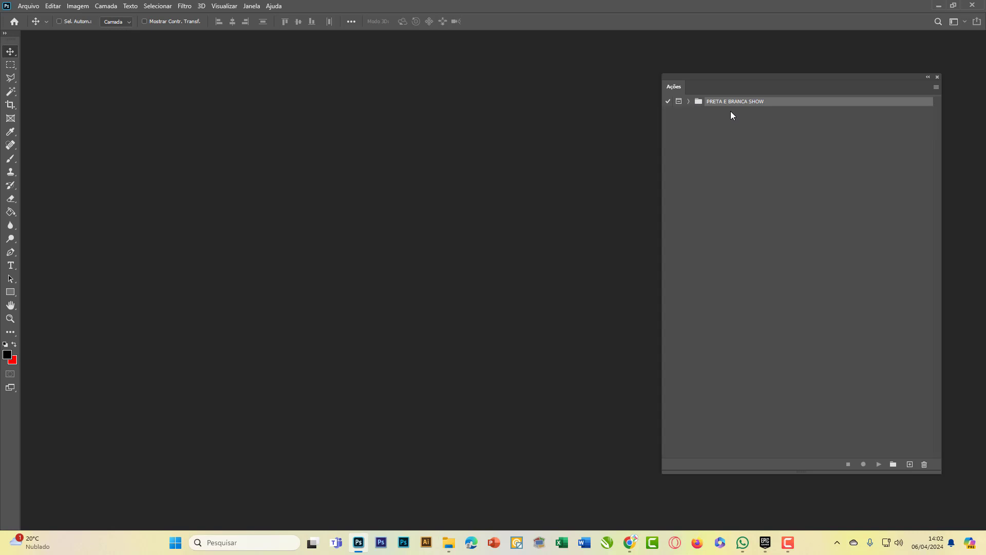
left_click(689, 101)
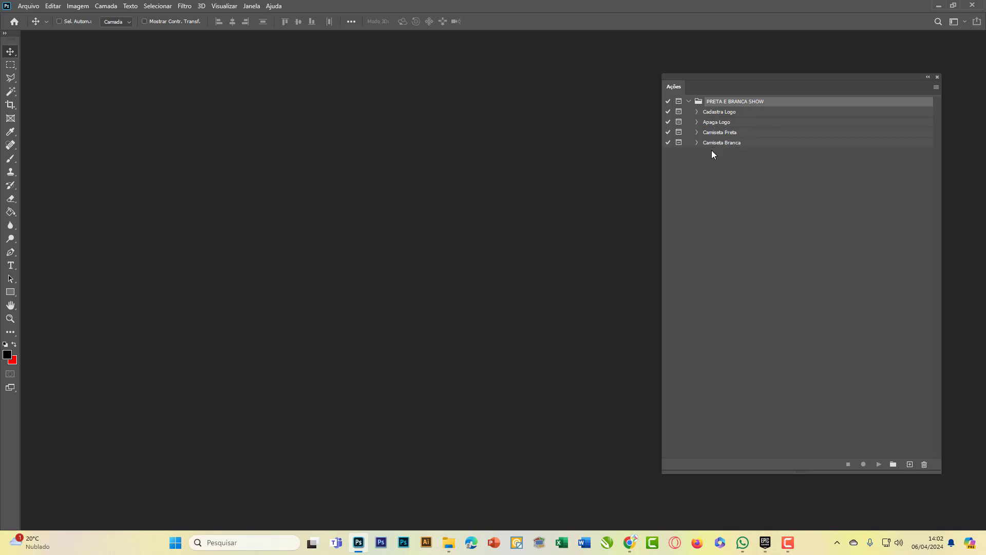
left_click(698, 113)
left_click(729, 117)
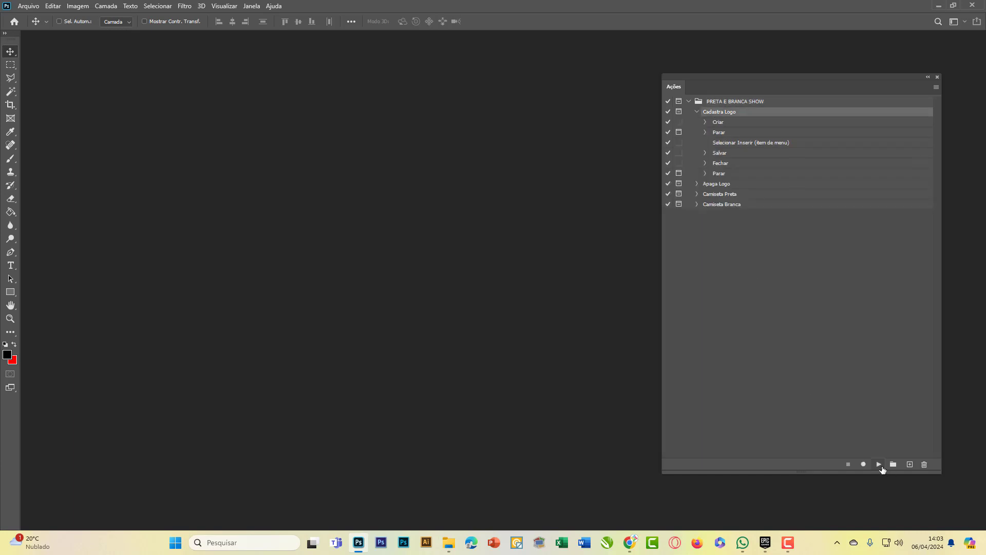
left_click(879, 465)
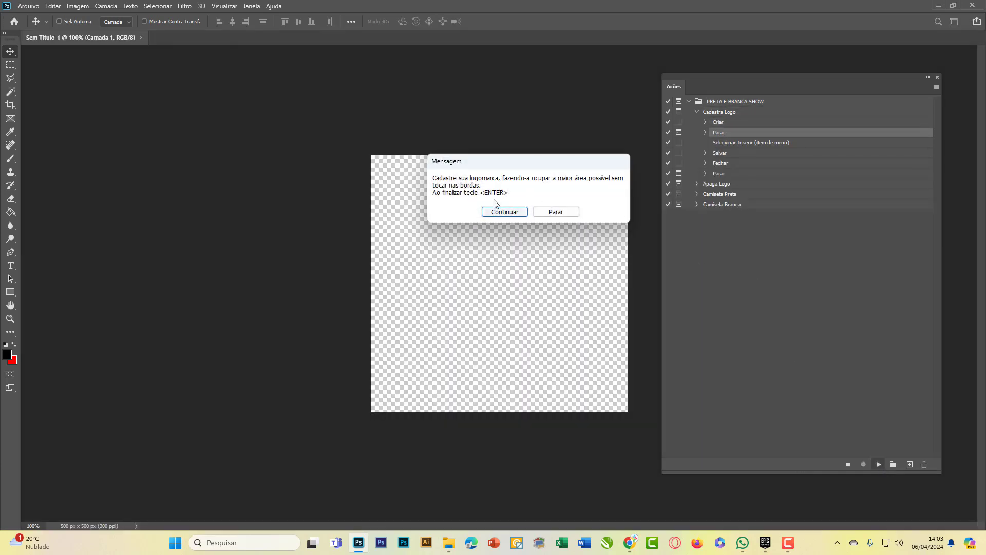
left_click(505, 211)
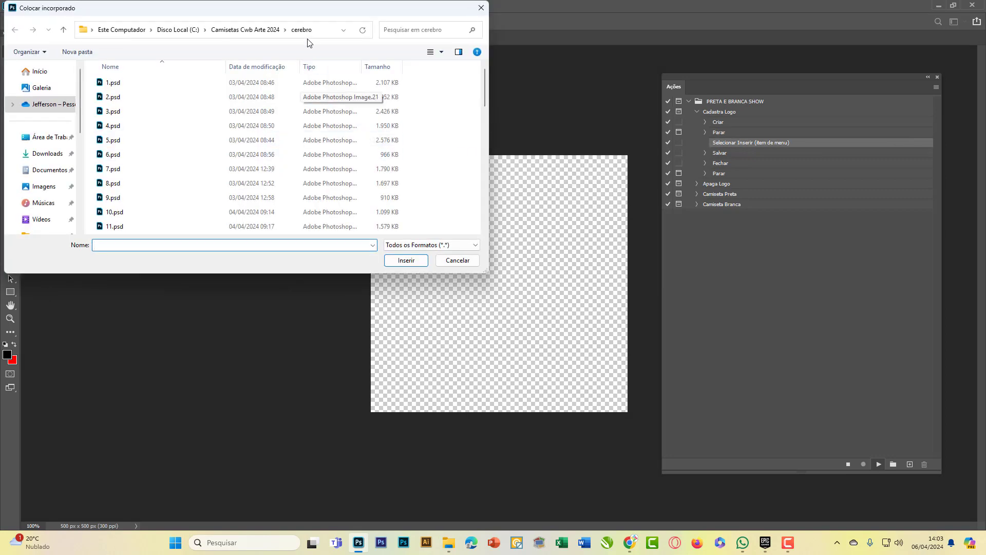
Place logo.png from the cerebro folder, scale it to 98.80% within the canvas and finish registering the logo.
left_click(442, 52)
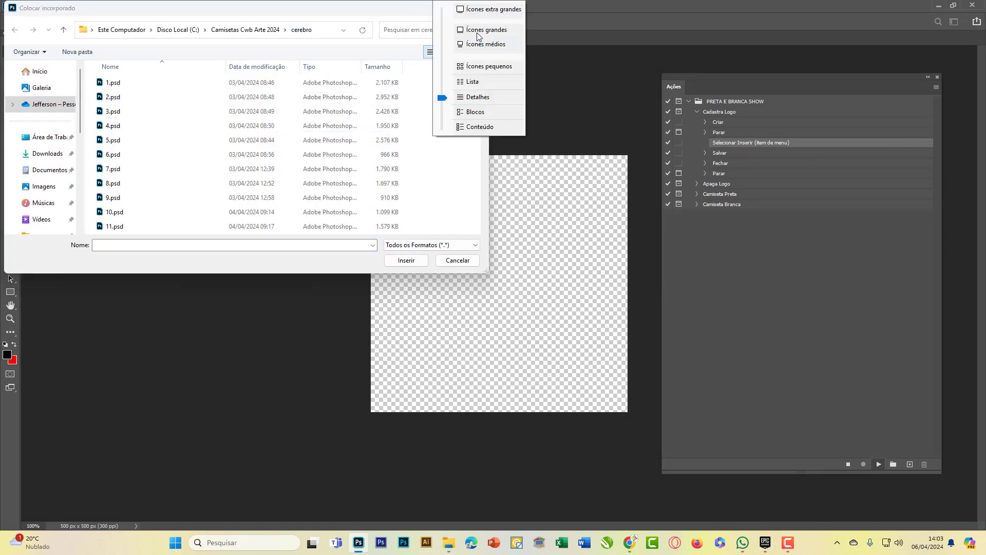
left_click(472, 75)
scroll(333, 117, "down", 5)
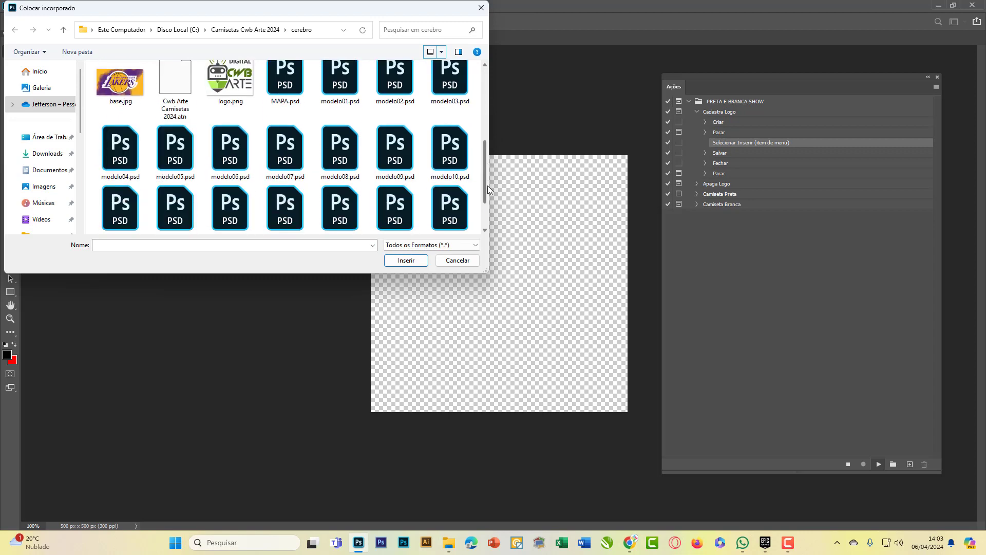
double_click(248, 101)
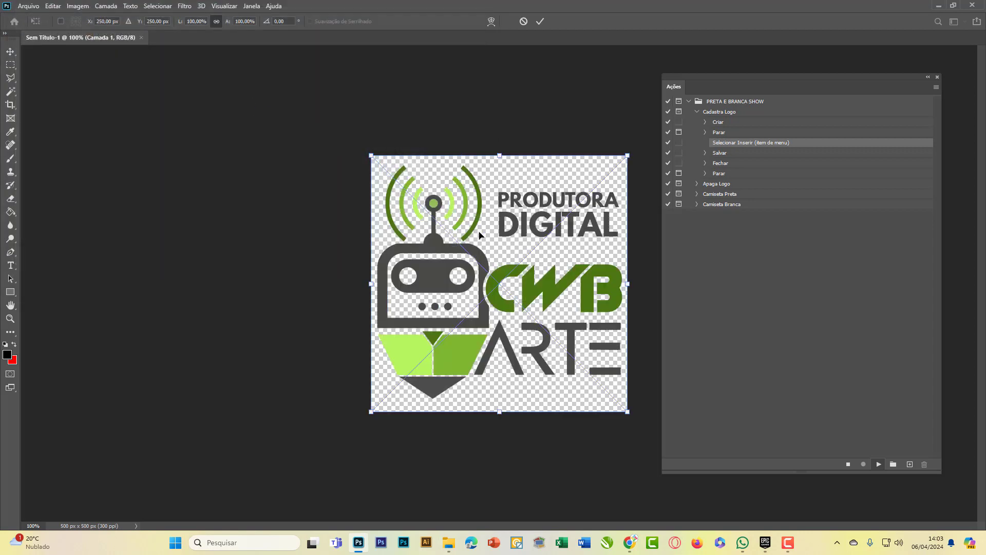
mouse_move(500, 155)
left_mouse_down()
mouse_move(497, 239)
mouse_move(492, 45)
mouse_move(490, 185)
mouse_move(490, 133)
mouse_move(491, 144)
left_mouse_up()
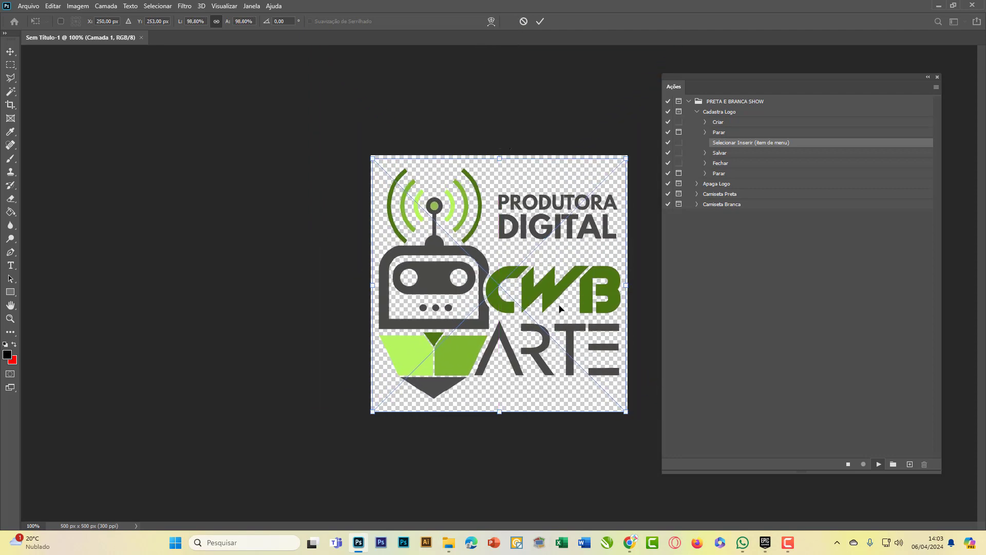
key("Return")
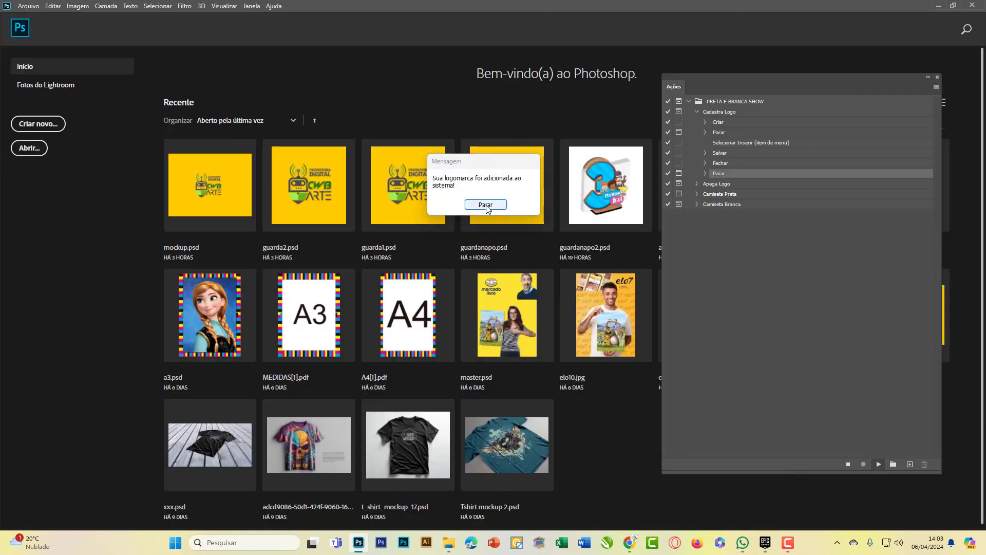
left_click(485, 204)
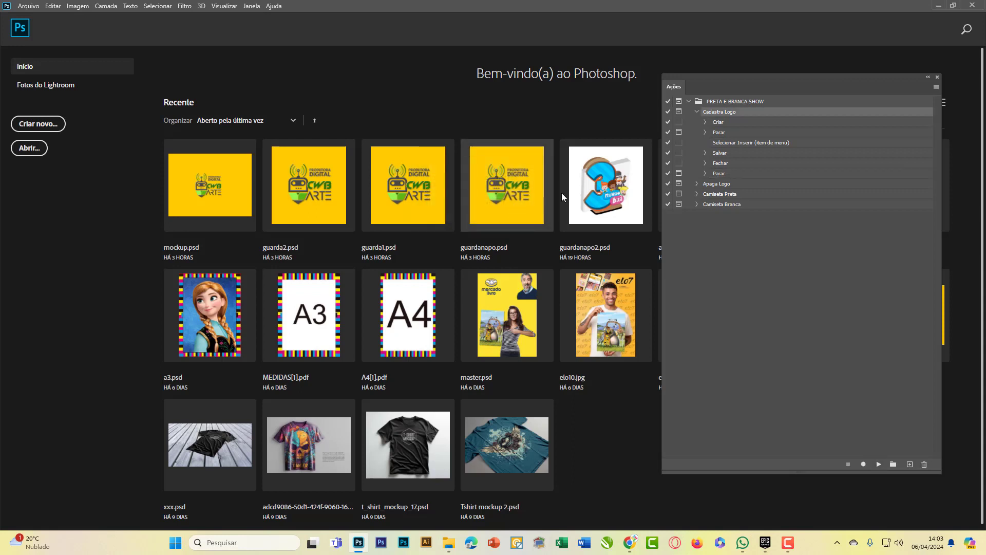
Run the Camiseta Branca action and continue to its artwork placement.
left_click(696, 112)
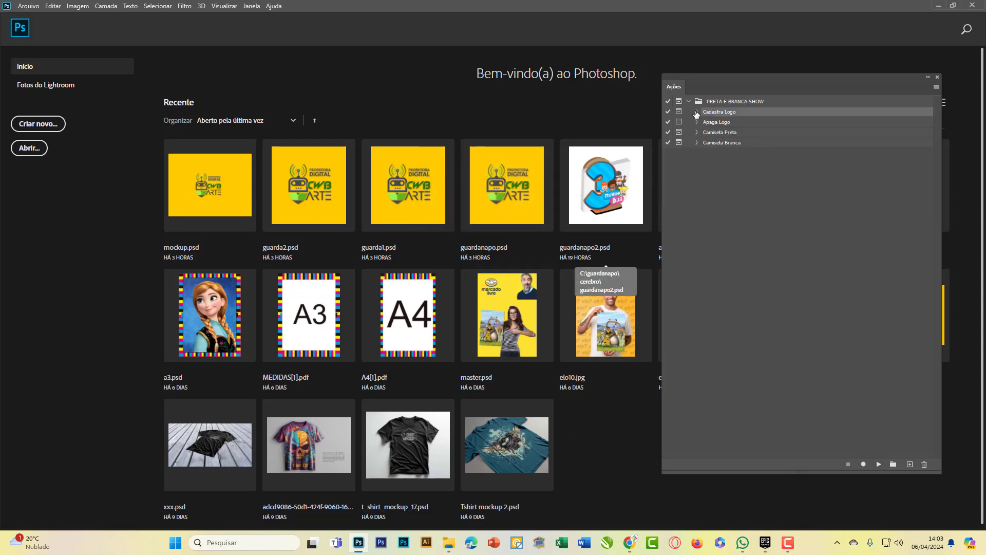
left_click(696, 142)
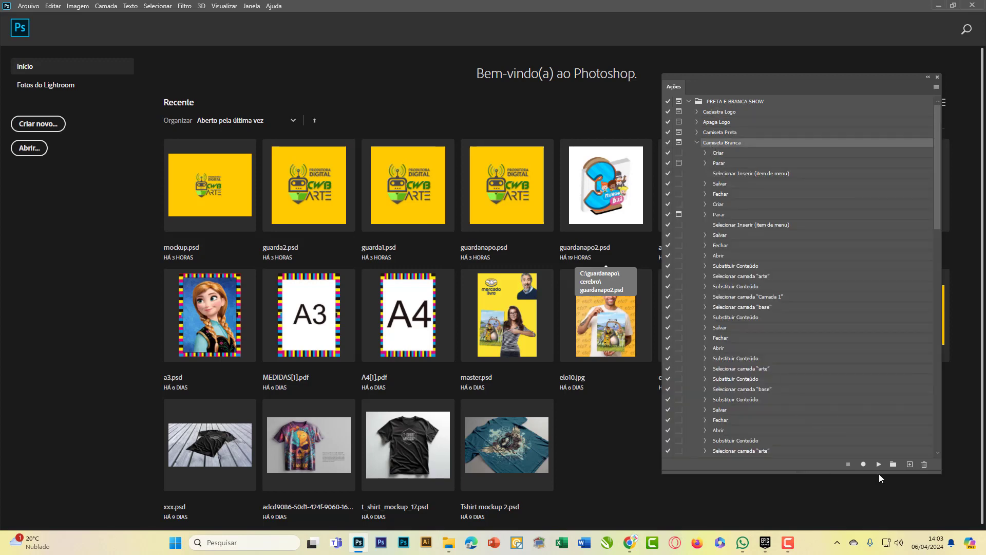
left_click(878, 464)
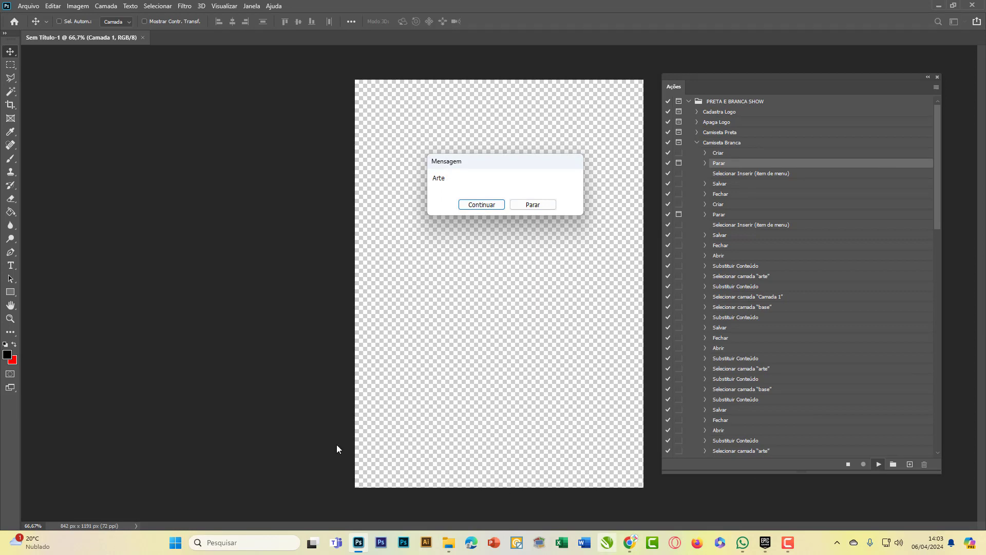
left_click(487, 208)
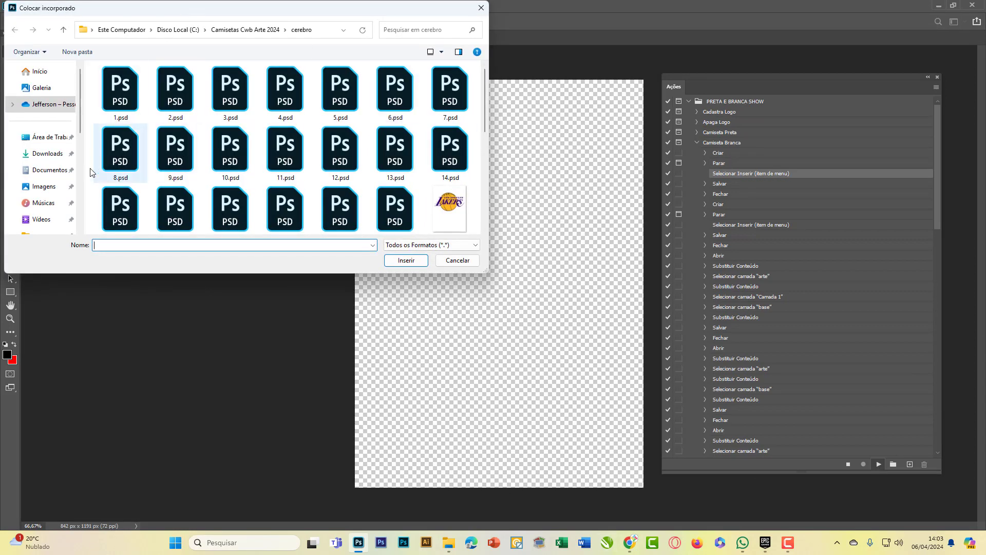
Place the Mario image 94940-smash-toy-mario-brawl-bros-melee-stuffed.png from the C:\artes folder as the shirt artwork.
scroll(59, 176, "down", 5)
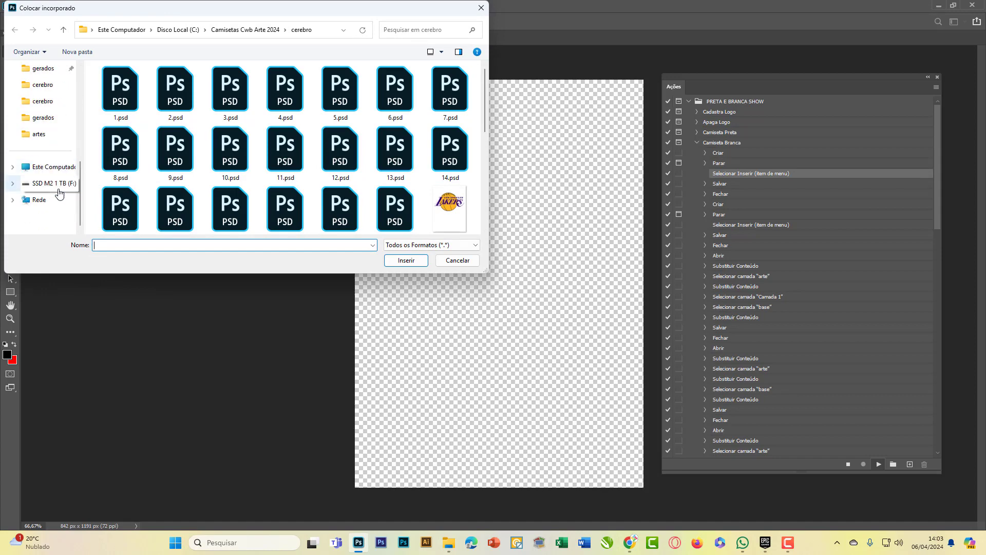
left_click(56, 166)
double_click(157, 91)
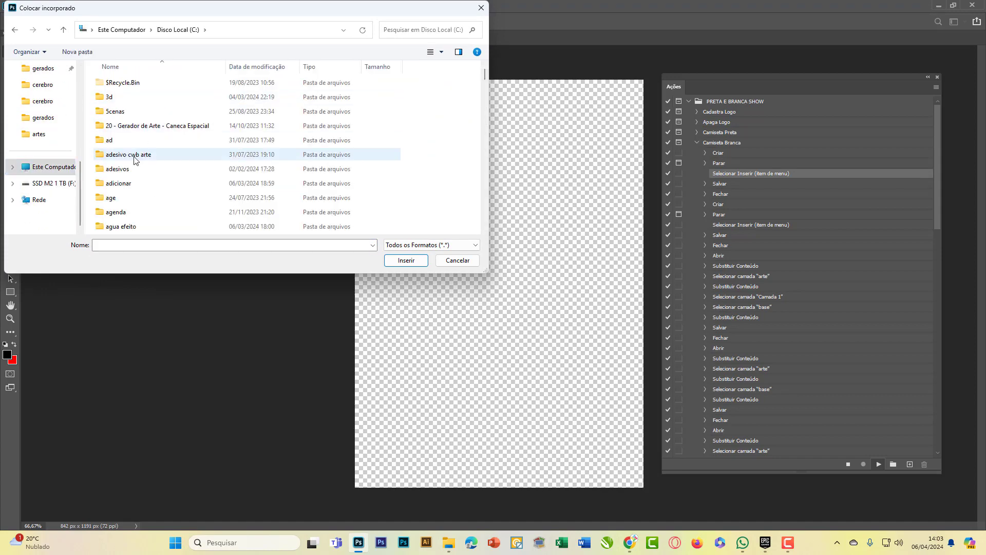
scroll(126, 154, "down", 2)
scroll(126, 154, "down", 3)
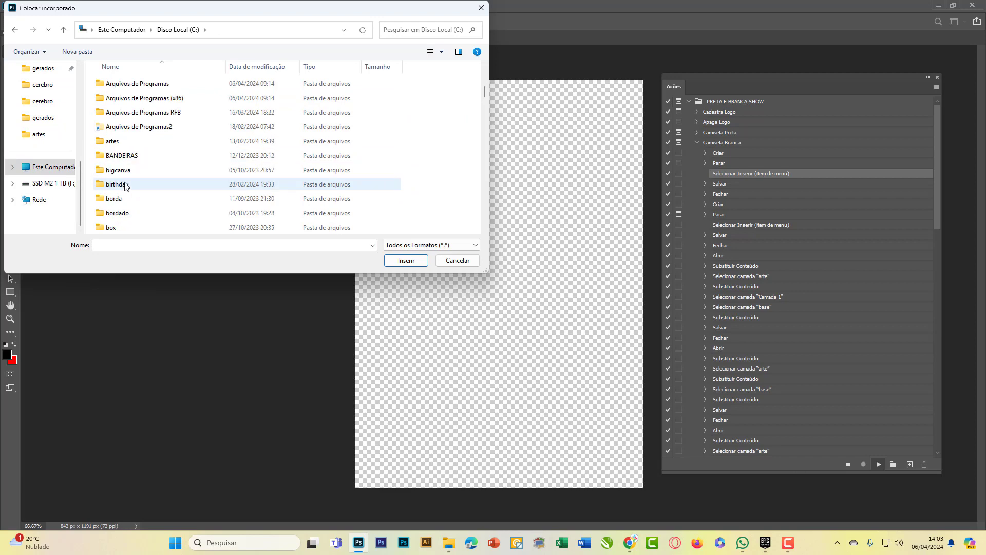
double_click(118, 153)
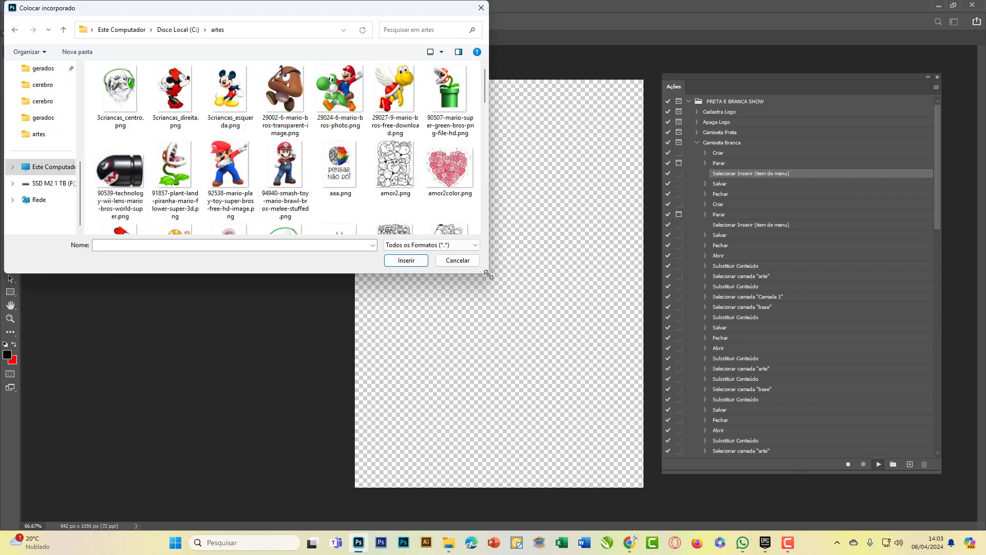
left_click_drag(488, 275, 640, 402)
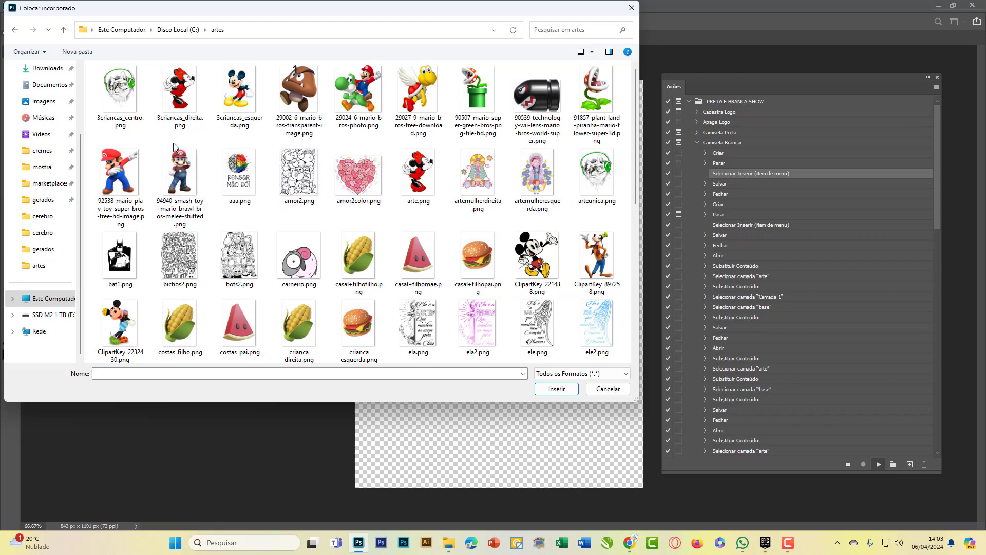
left_click(183, 169)
double_click(184, 170)
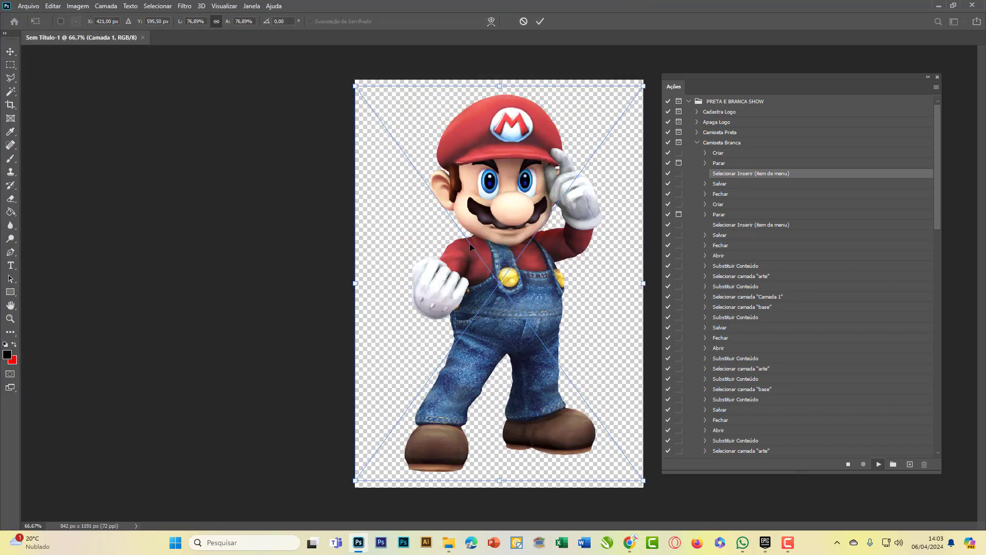
Enlarge the placed Mario artwork to 80% so it fills the canvas height, and commit the placement.
left_click_drag(501, 84, 502, 77)
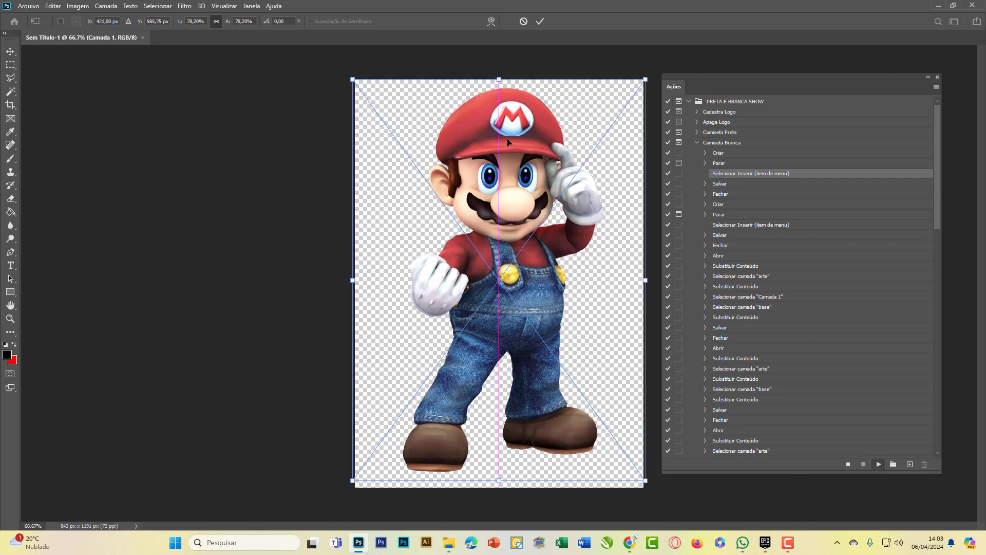
left_click_drag(501, 480, 501, 490)
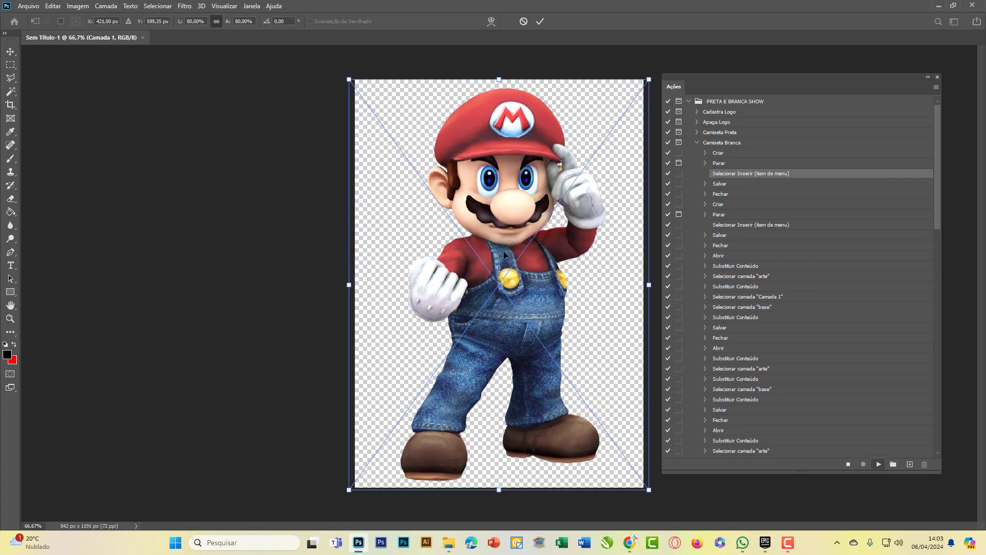
key("Return")
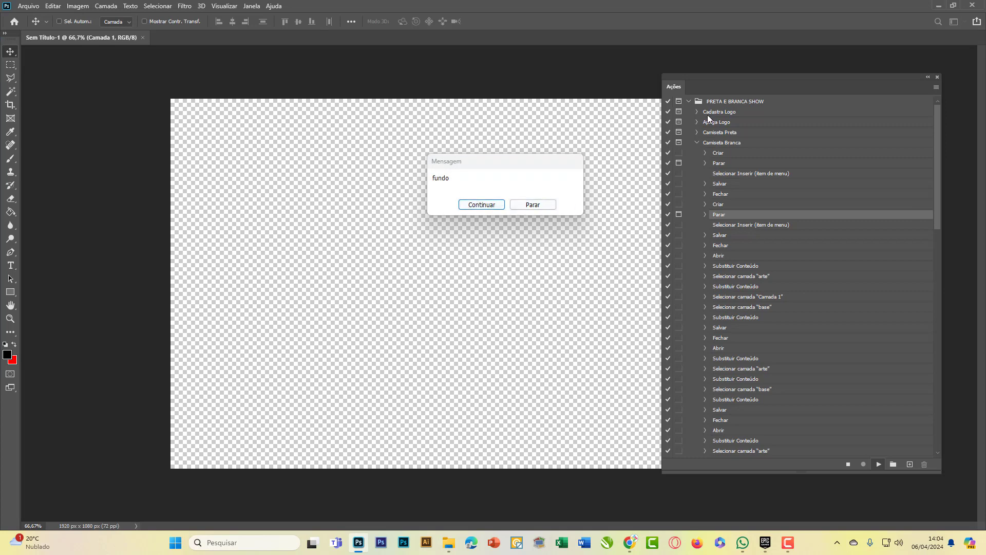
Continue to the background placement, browse to the wallpapers folder in D:\Banco and enlarge the file dialog to show more thumbnails.
left_click(482, 204)
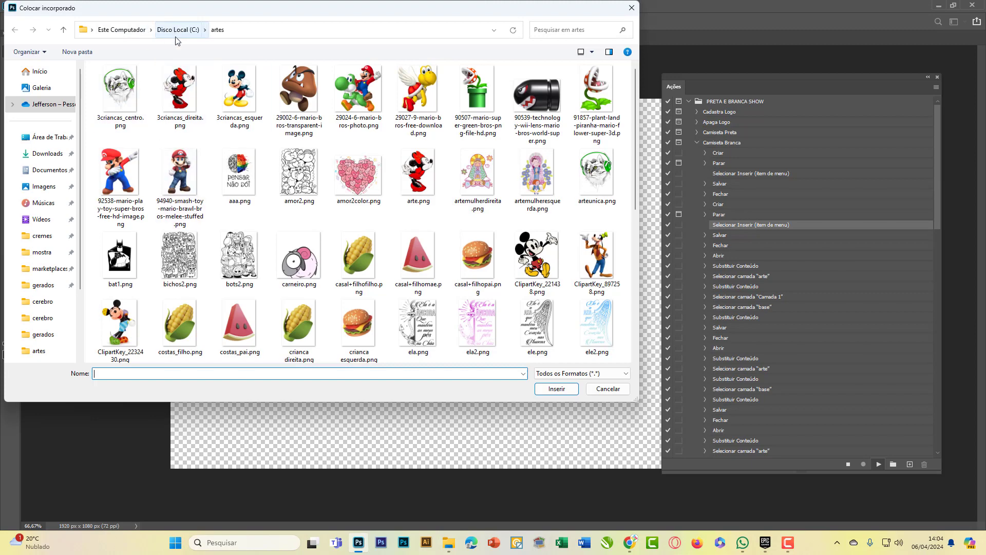
scroll(128, 164, "down", 5)
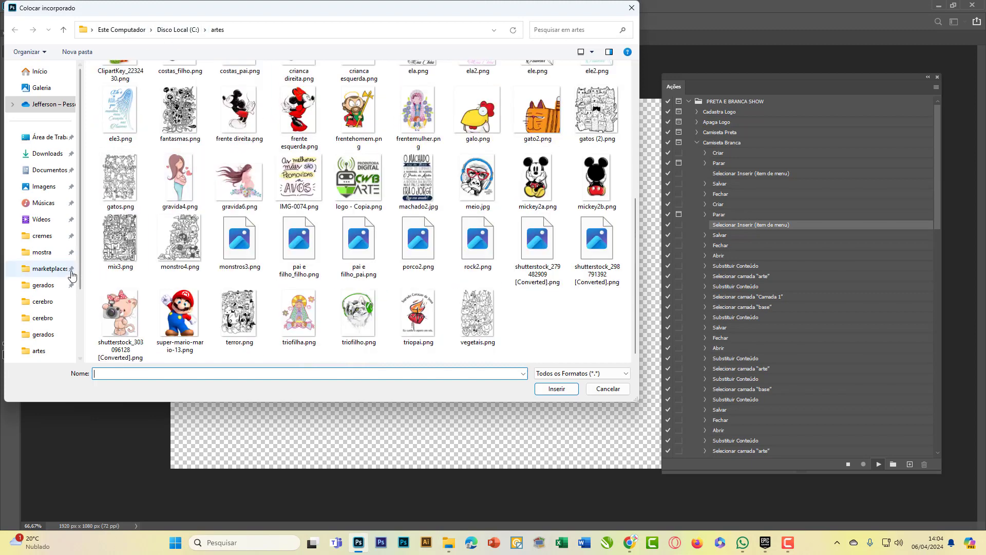
scroll(65, 292, "down", 2)
left_click(56, 298)
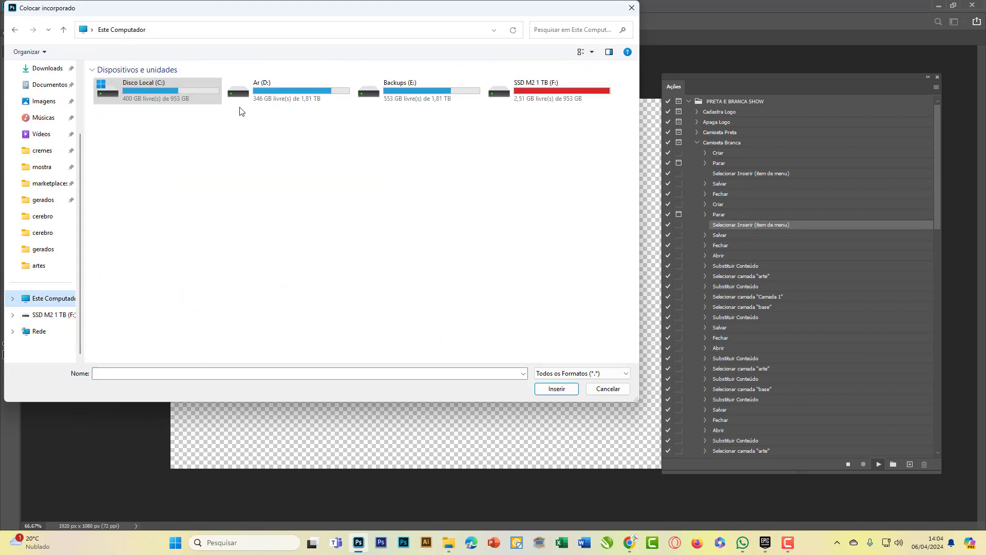
double_click(321, 93)
scroll(149, 262, "down", 4)
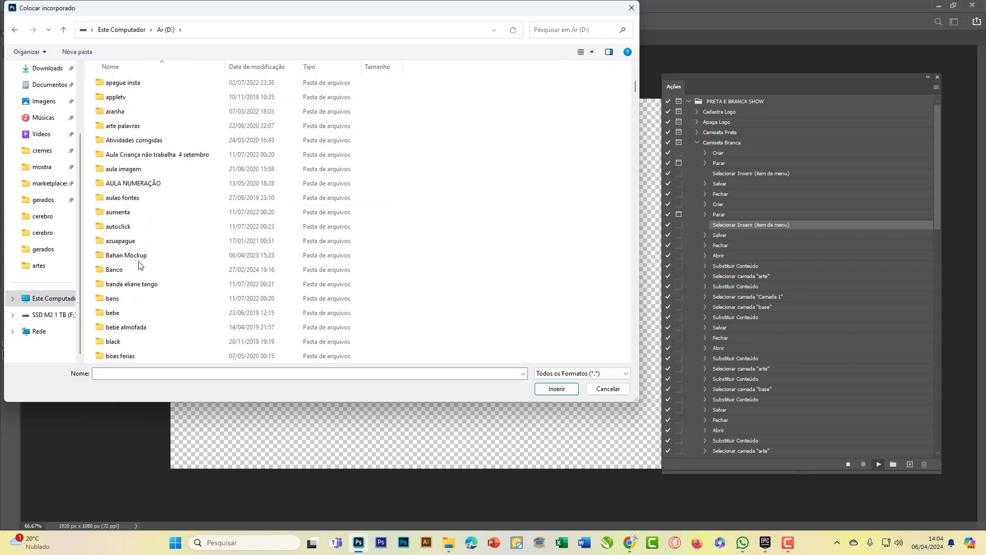
double_click(138, 269)
key("w")
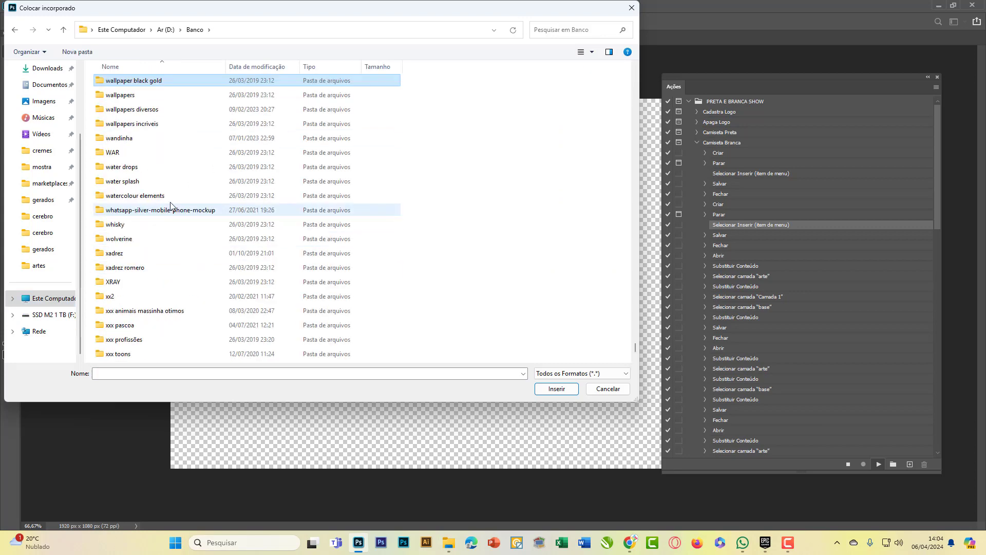
double_click(125, 95)
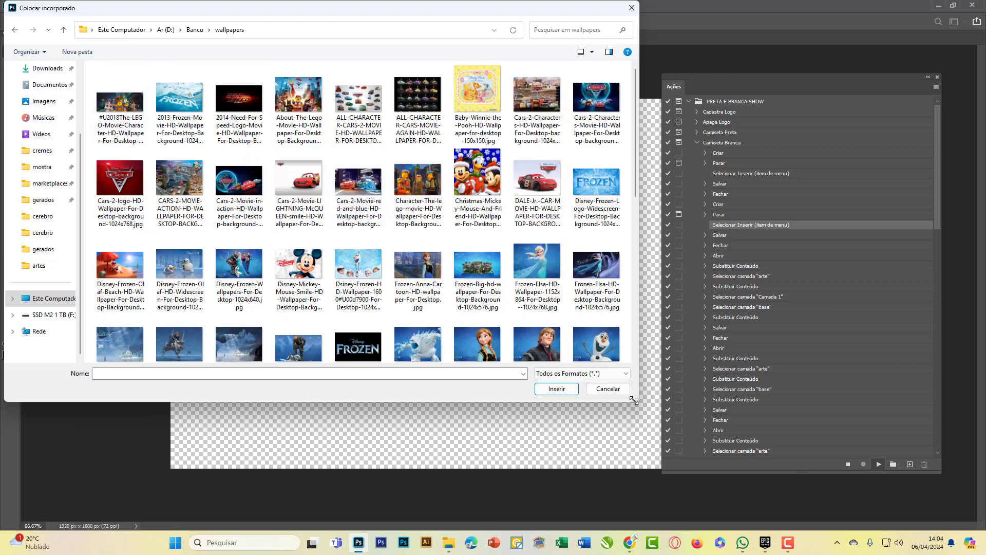
left_click_drag(634, 400, 891, 527)
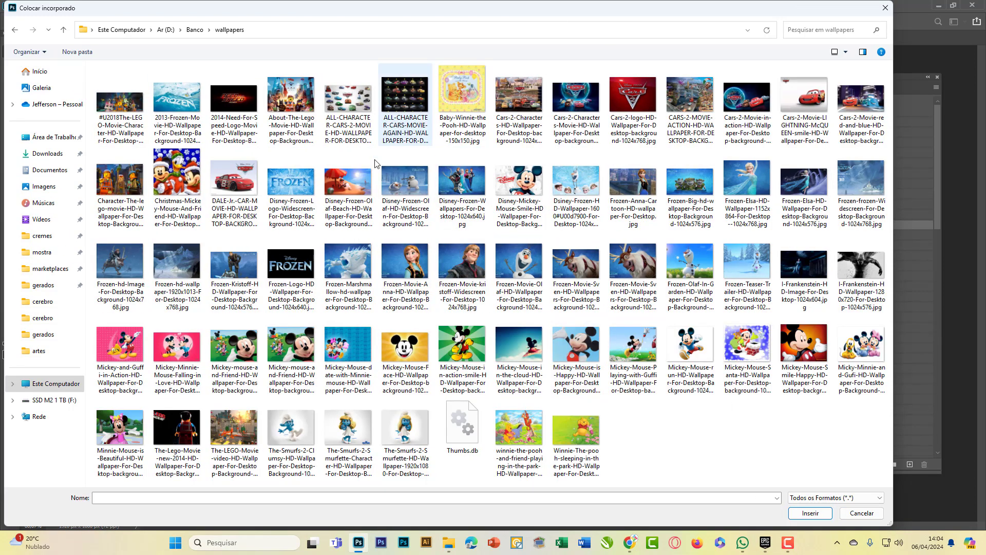
Place toy_story_2_characters-wallpaper-1440x900.jpg from the D:\Banco\wallpapers diversos folder as the mockup background.
left_click(200, 31)
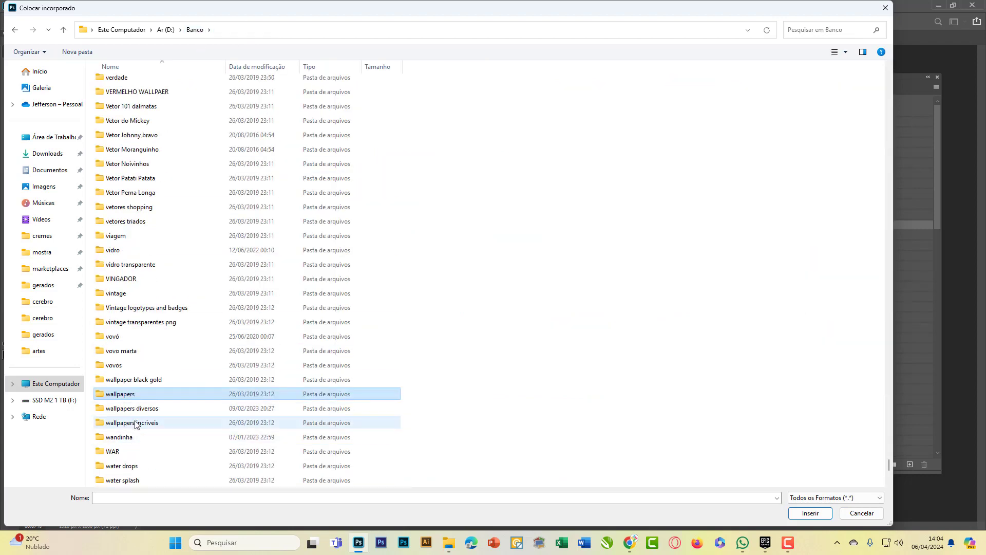
double_click(135, 424)
left_click(195, 30)
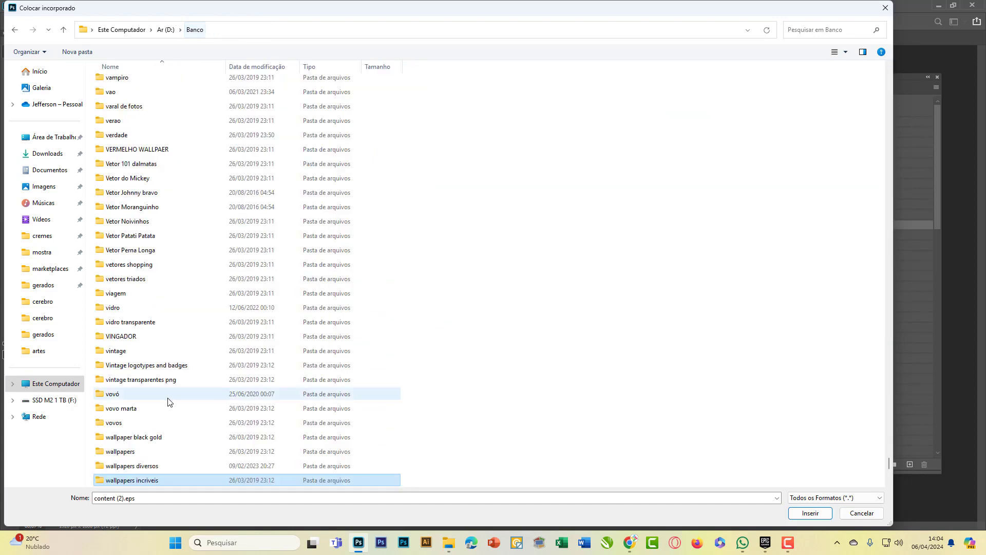
double_click(133, 465)
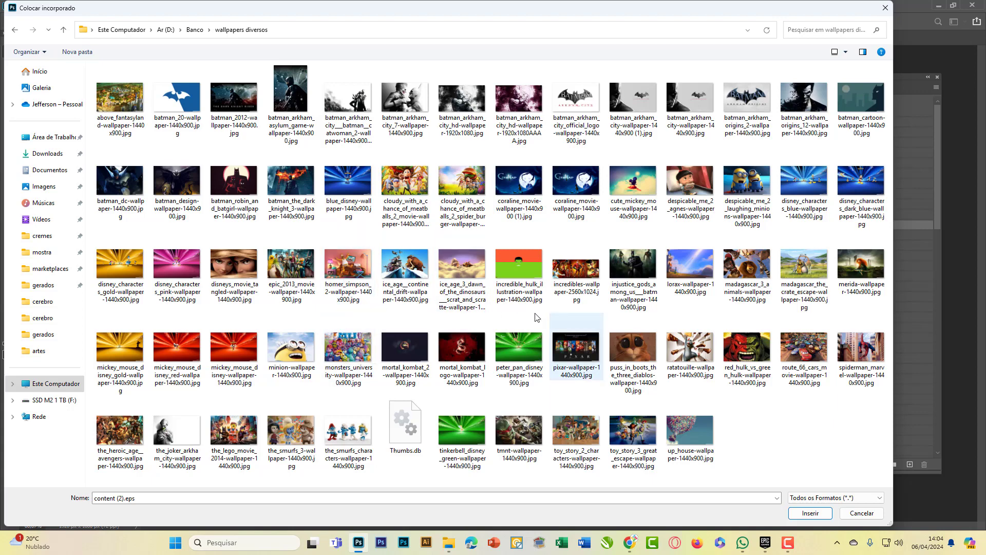
double_click(569, 429)
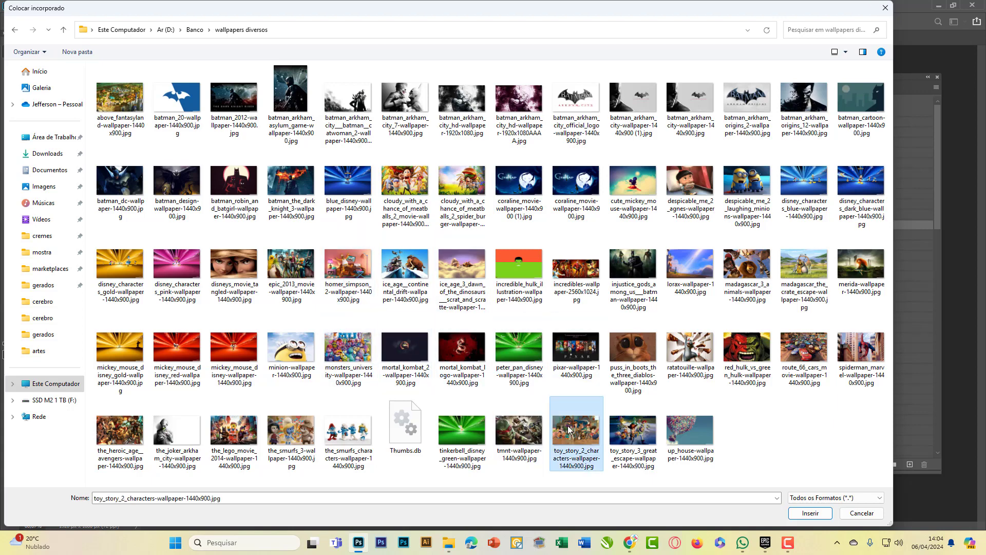
Enlarge the Toy Story background to about 143.83%, reposition it to cover the canvas, and commit the placement.
left_click_drag(811, 76, 972, 82)
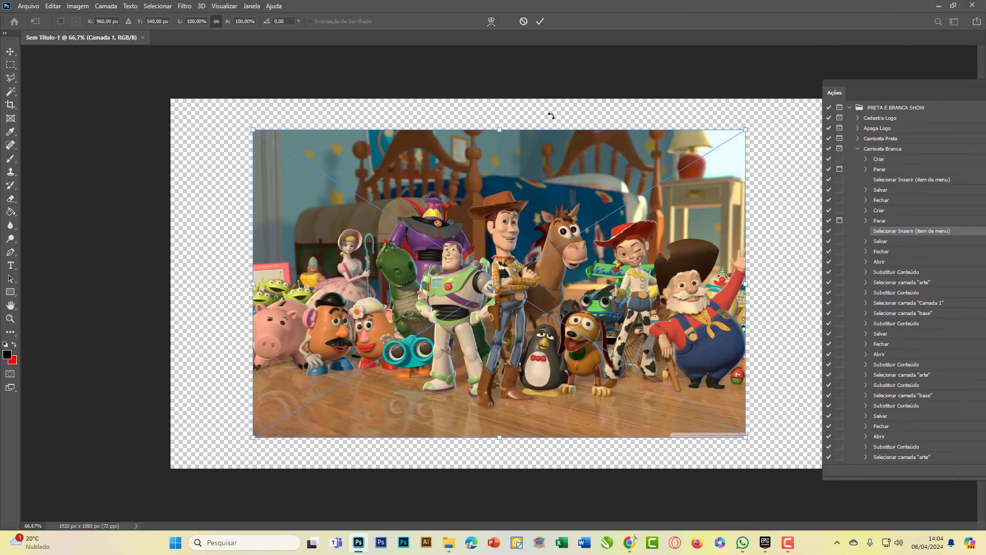
left_click_drag(498, 128, 499, 83)
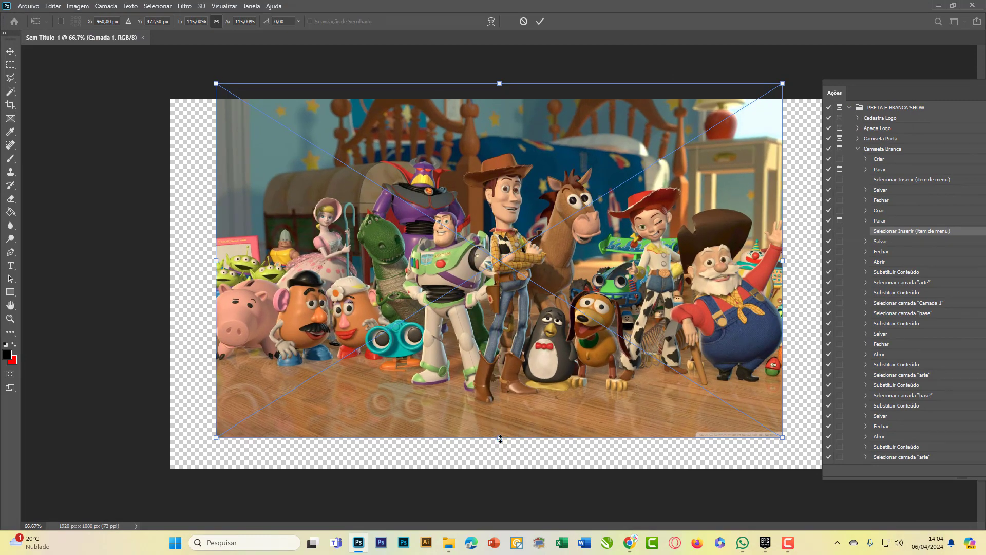
left_click_drag(500, 439, 509, 525)
left_click_drag(883, 92, 963, 101)
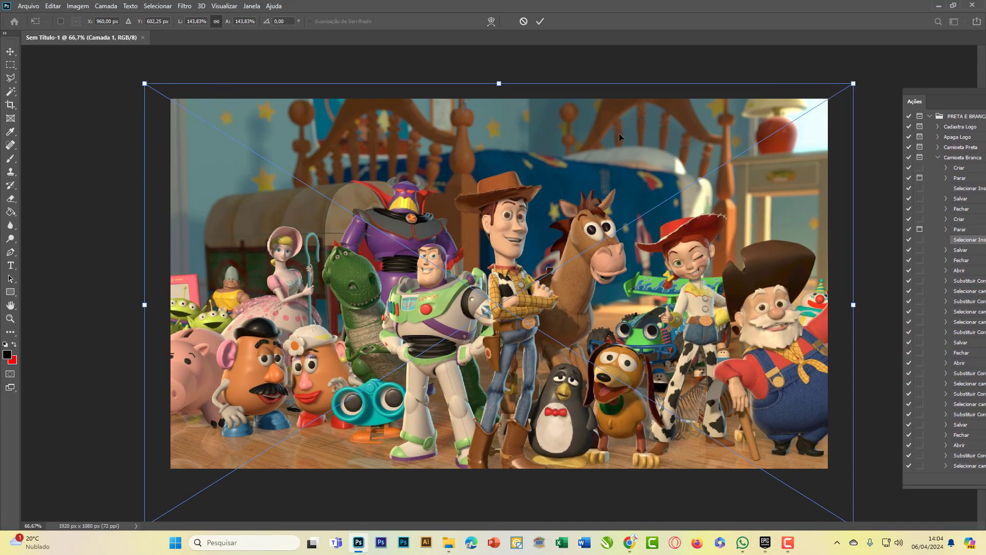
left_click_drag(557, 166, 561, 131)
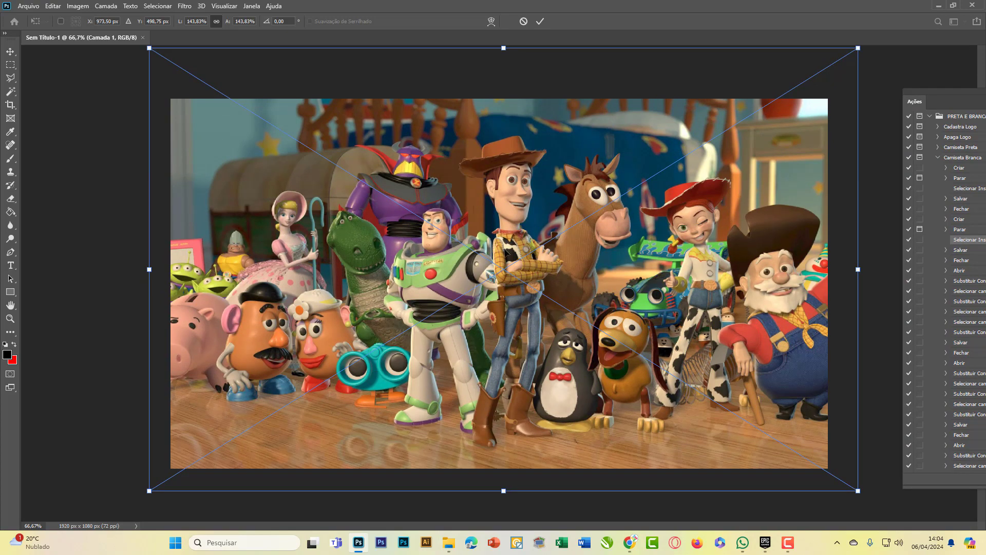
key("Return")
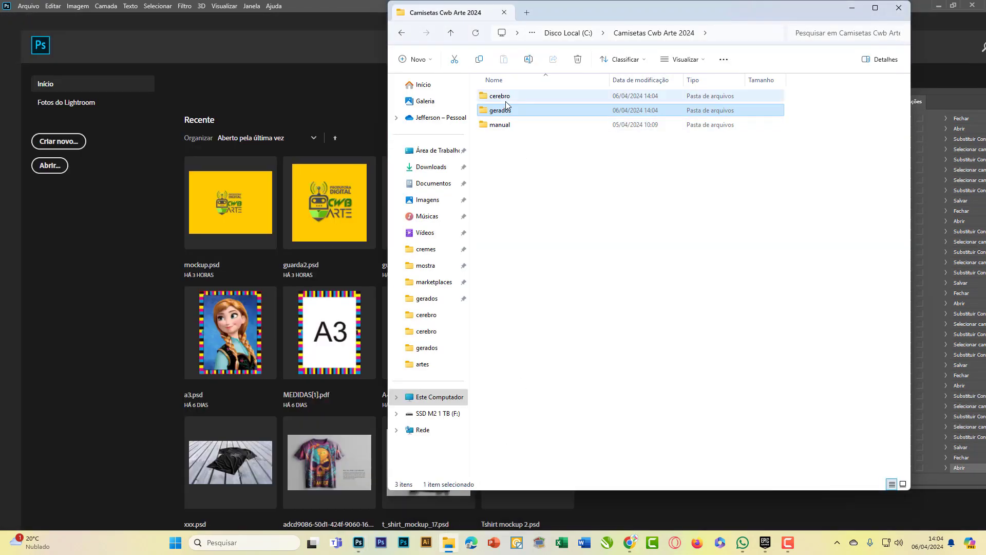
Open the gerados folder in Camisetas Cwb Arte 2024 and show the generated mockups as larger thumbnails.
double_click(505, 109)
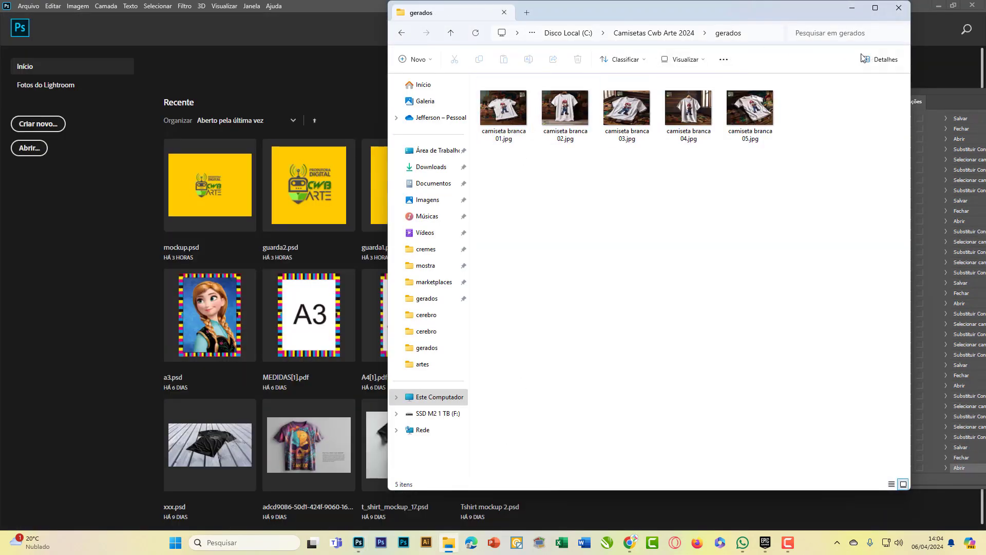
left_click(683, 59)
left_click(683, 82)
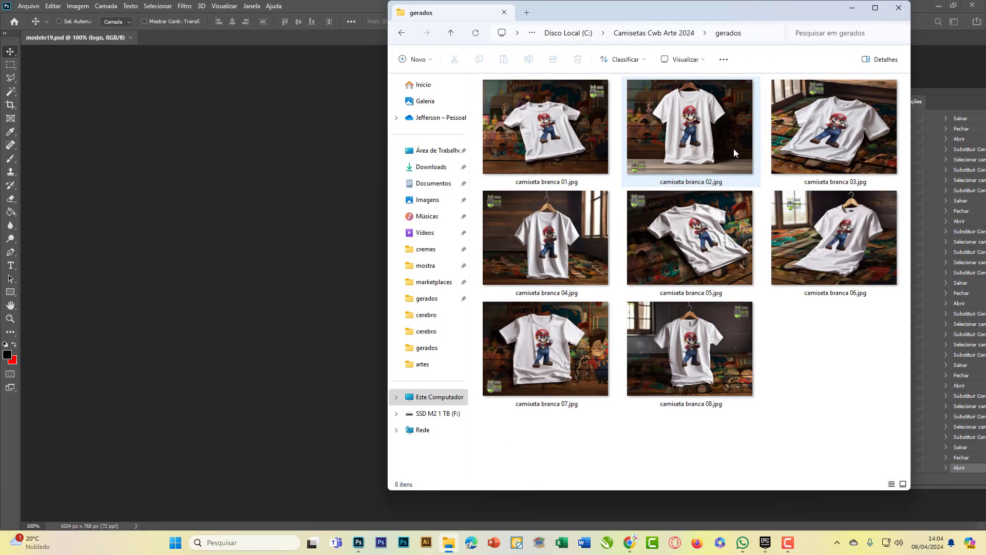
left_click_drag(750, 15, 606, 40)
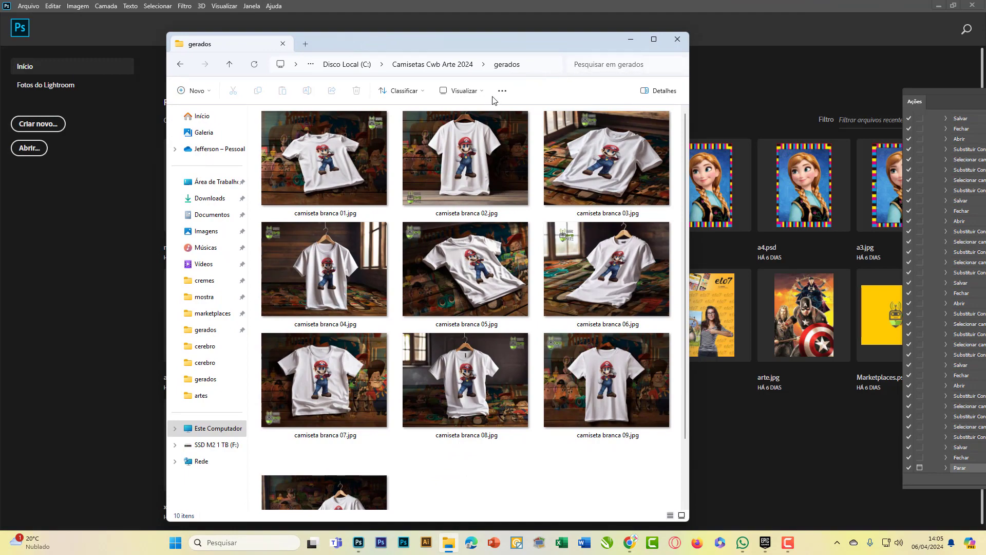
Review the white shirt mockups from camiseta branca 01.jpg to camiseta branca 10.jpg, and return to Photoshop.
double_click(359, 148)
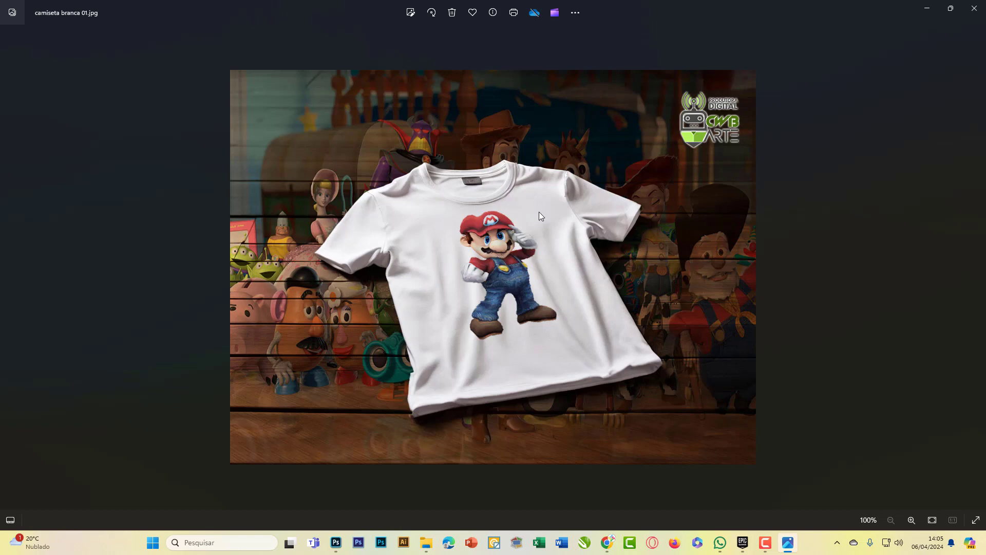
key("Right")
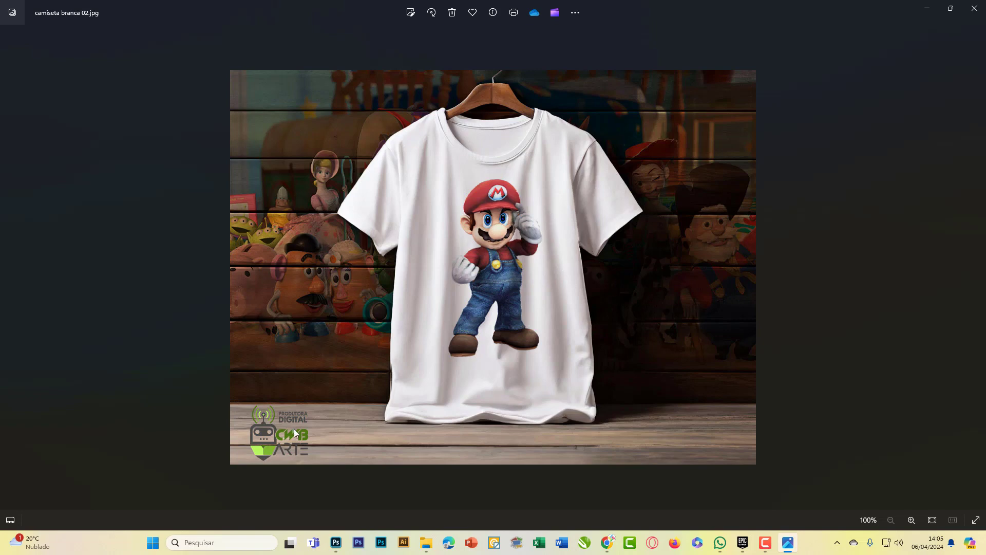
key("Right")
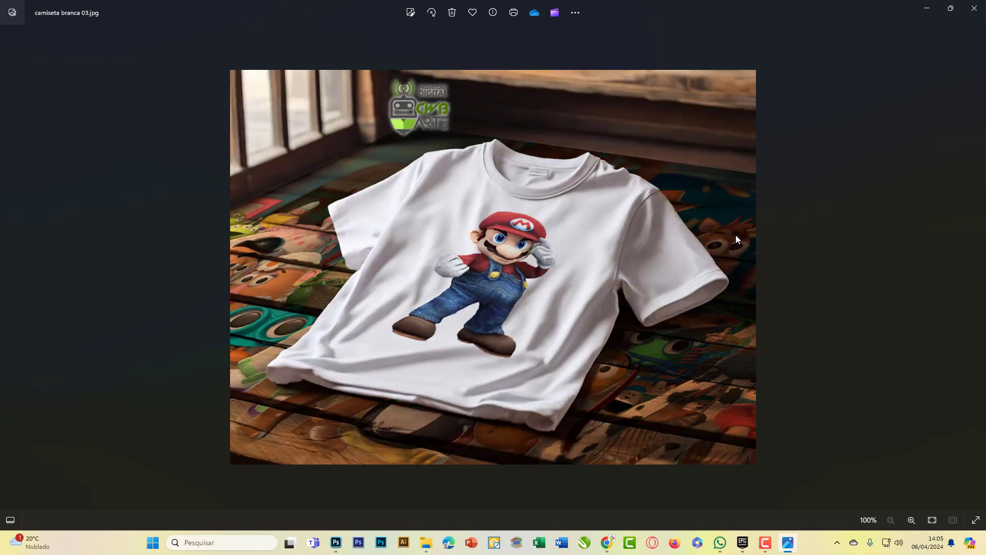
key("Right")
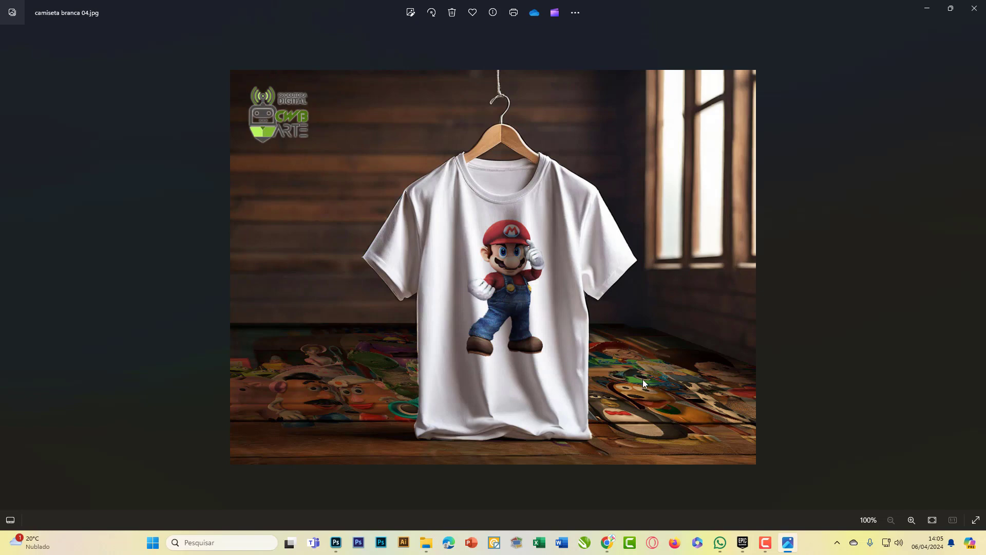
key("Right")
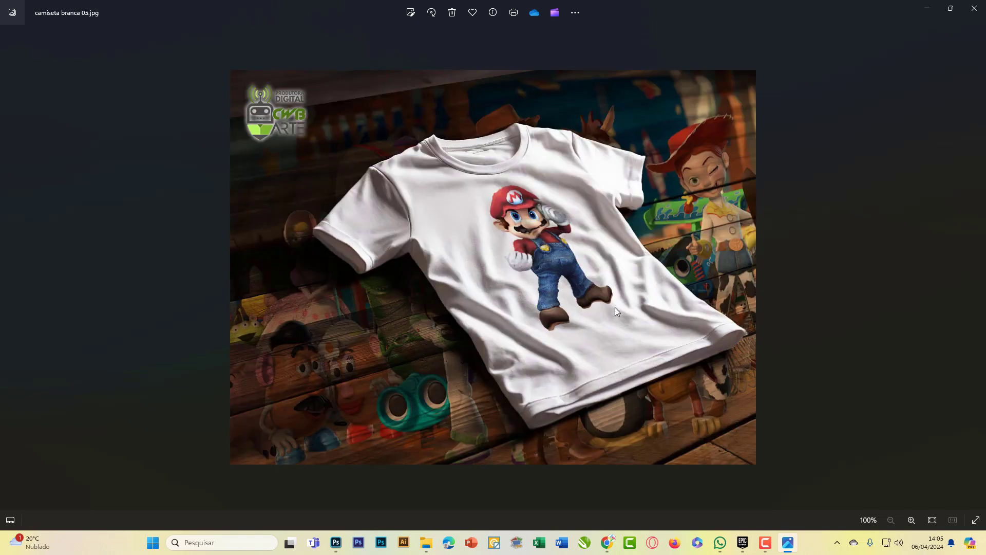
key("Right")
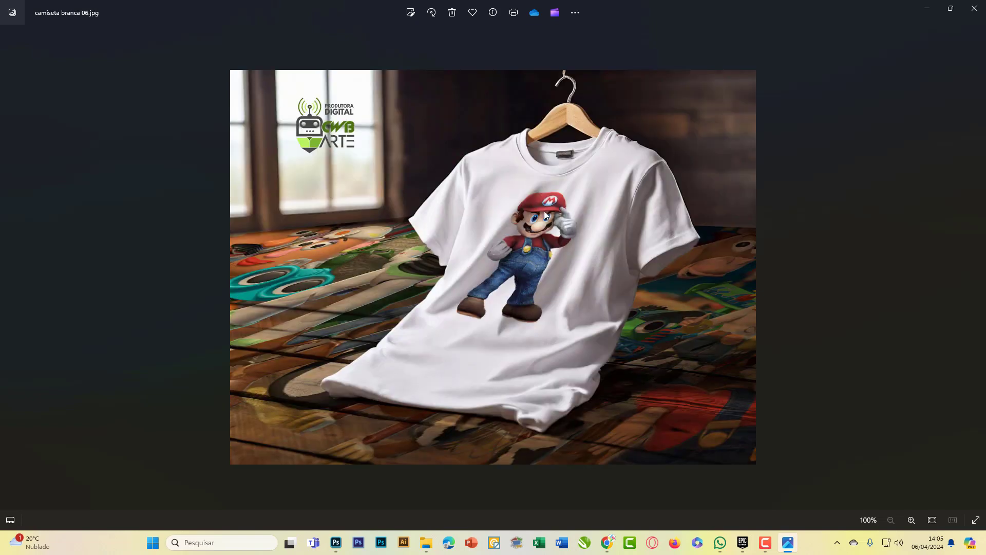
key("Right")
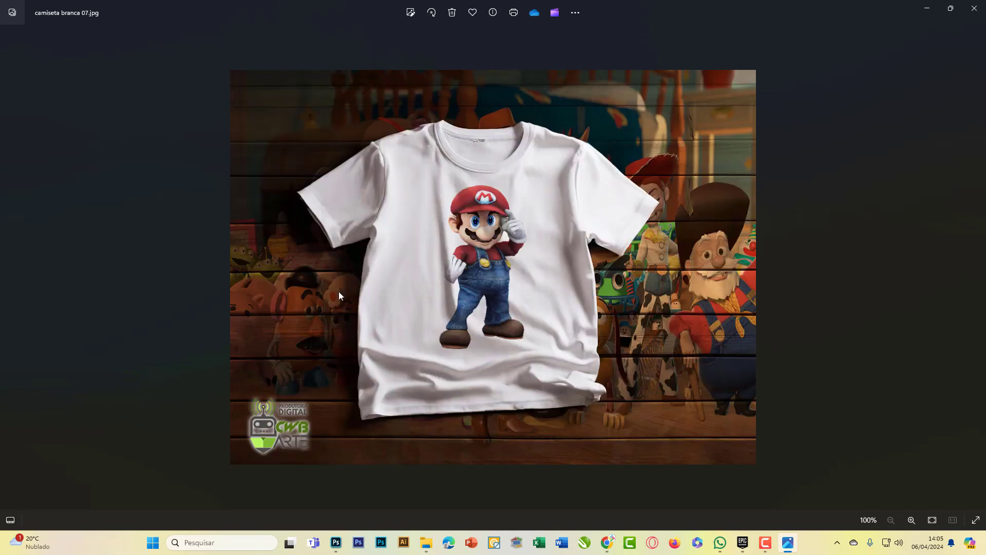
key("Right")
key("Right")
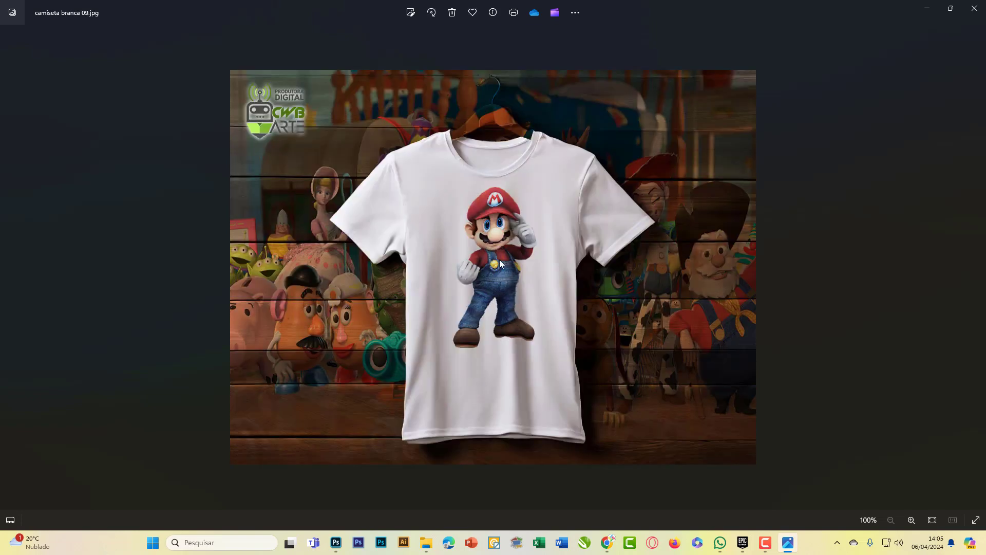
key("Right")
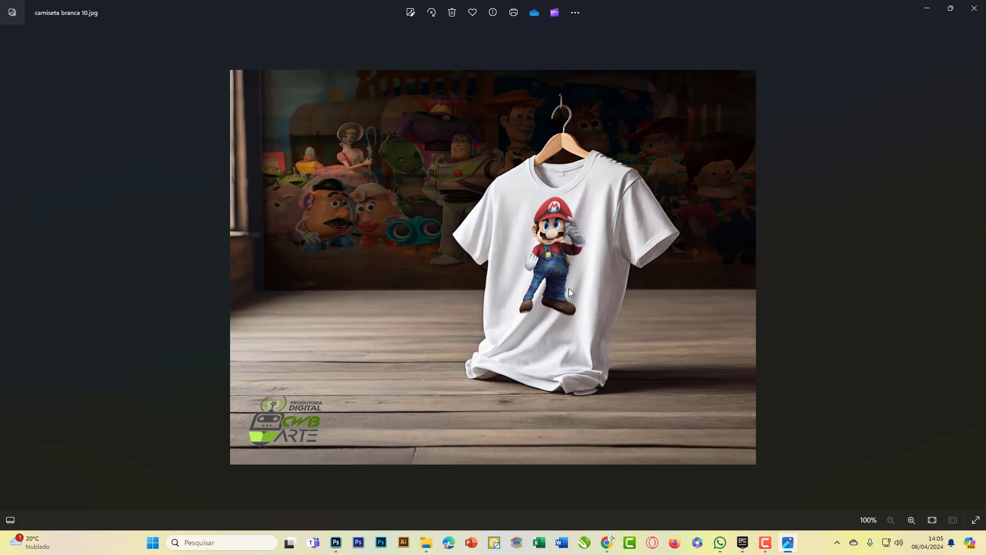
left_click(983, 7)
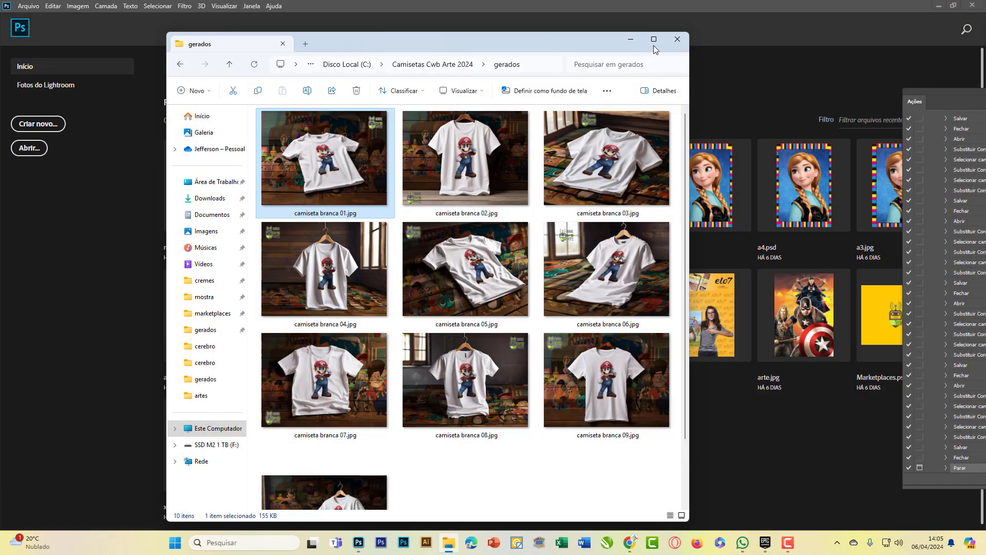
left_click(632, 41)
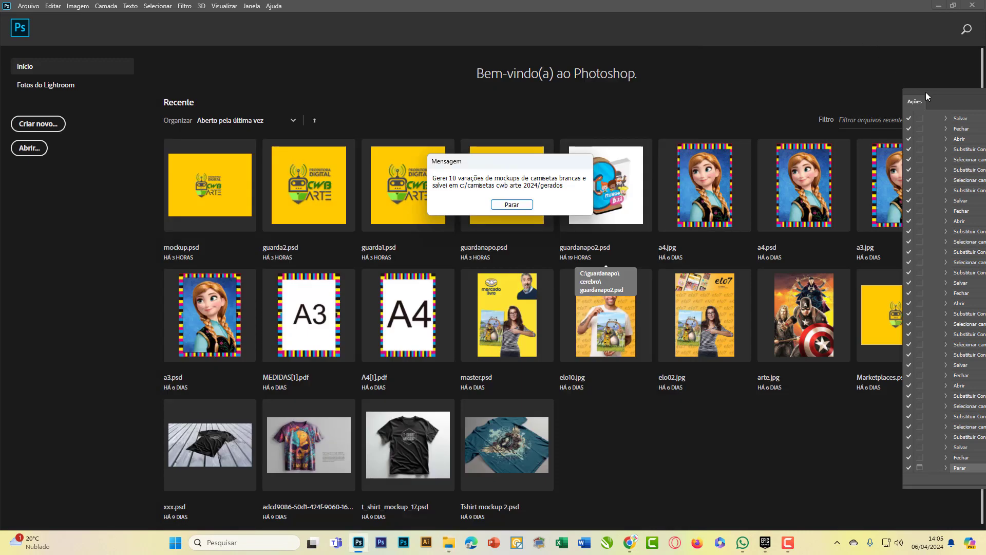
Dismiss the completion message, run the Camiseta Preta action and continue to its artwork placement.
left_click(527, 205)
left_click_drag(920, 101, 607, 84)
left_click(650, 121)
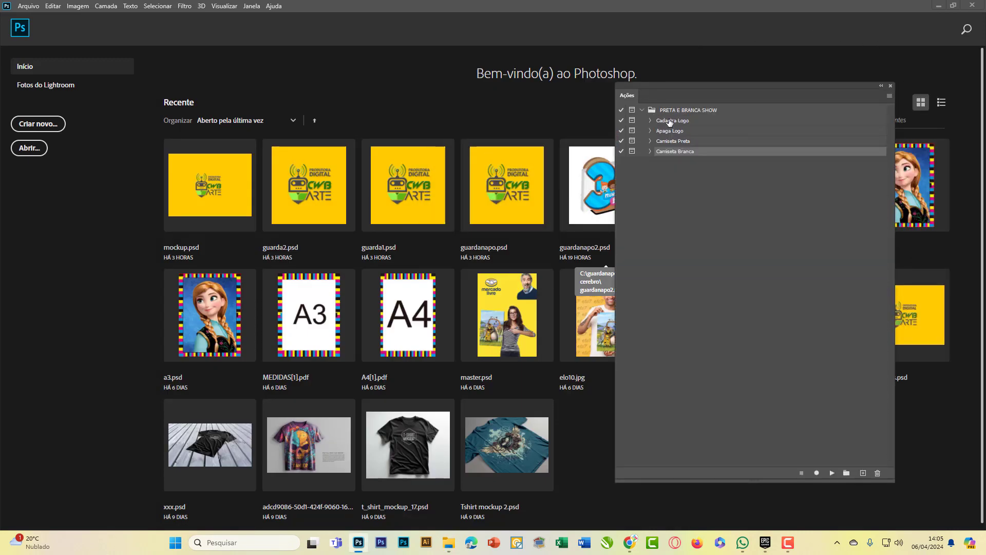
left_click(650, 142)
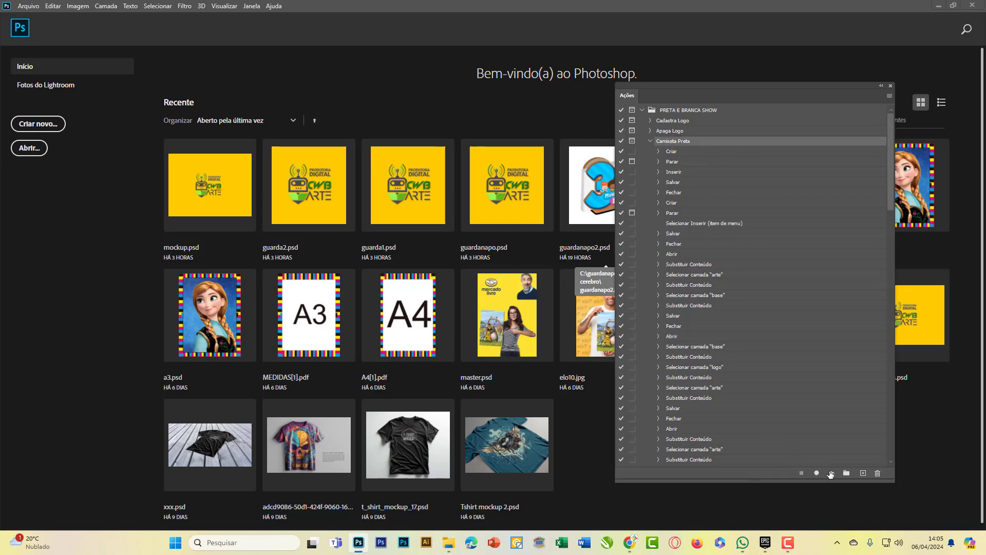
left_click(831, 473)
left_click(488, 207)
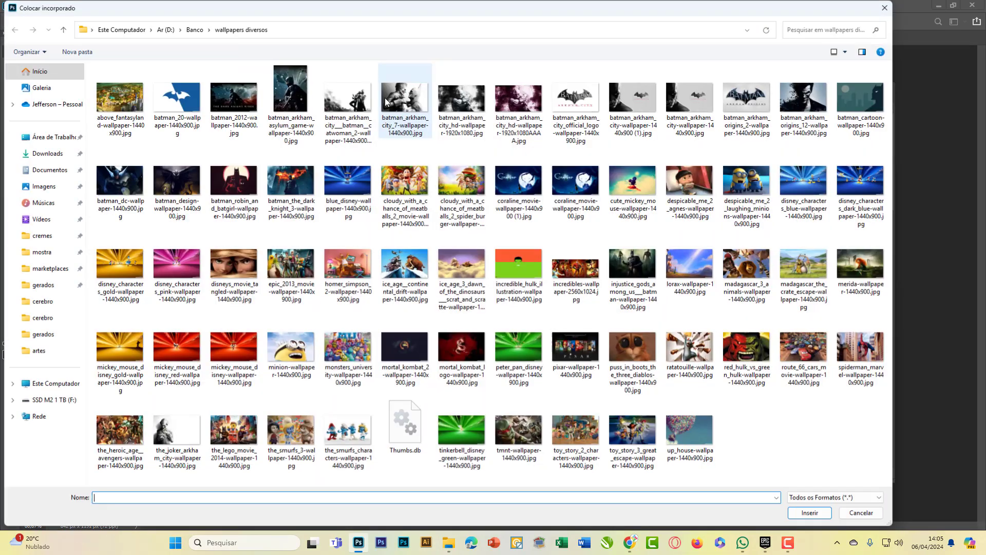
Look through the Downloads folder for artwork for the black shirt.
left_click(47, 153)
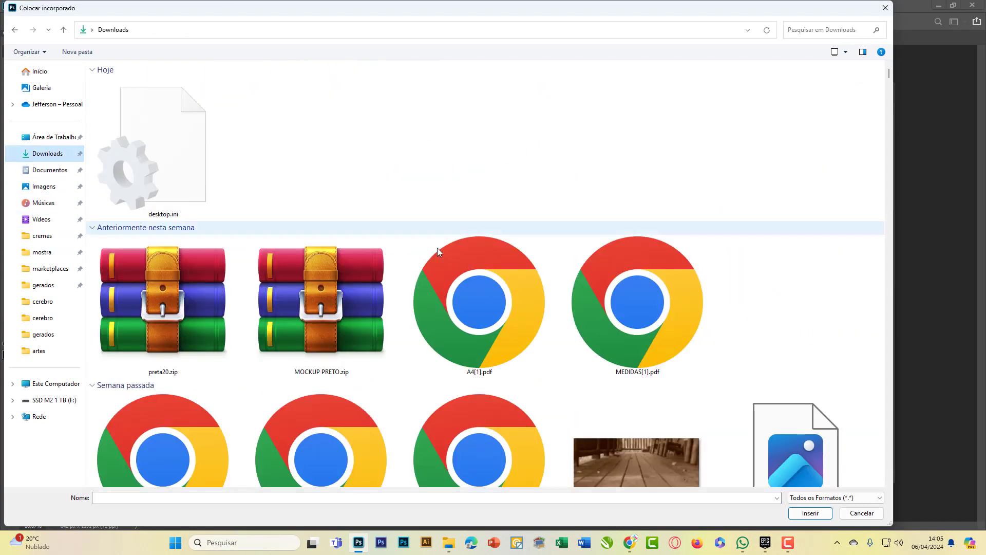
scroll(508, 257, "down", 5)
scroll(507, 257, "down", 3)
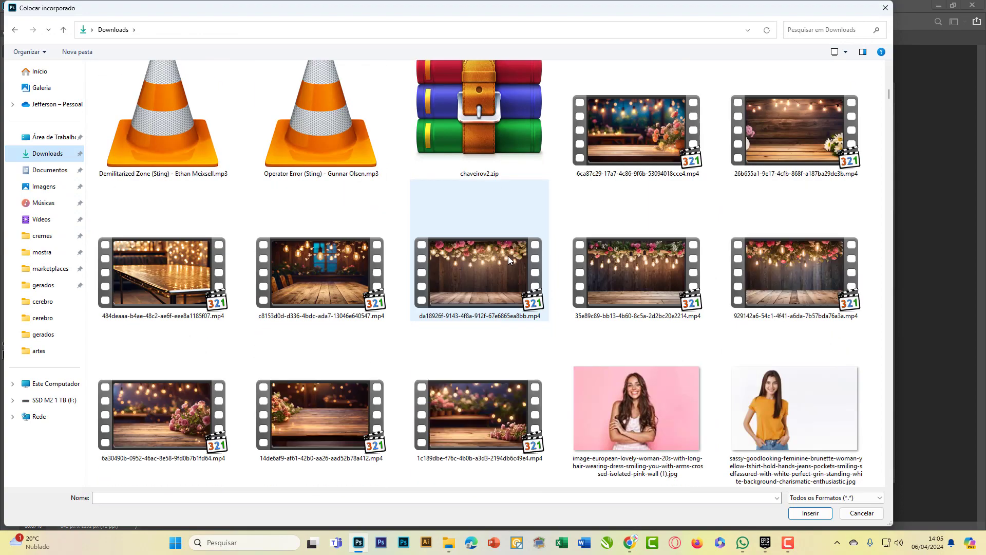
scroll(508, 255, "up", 10)
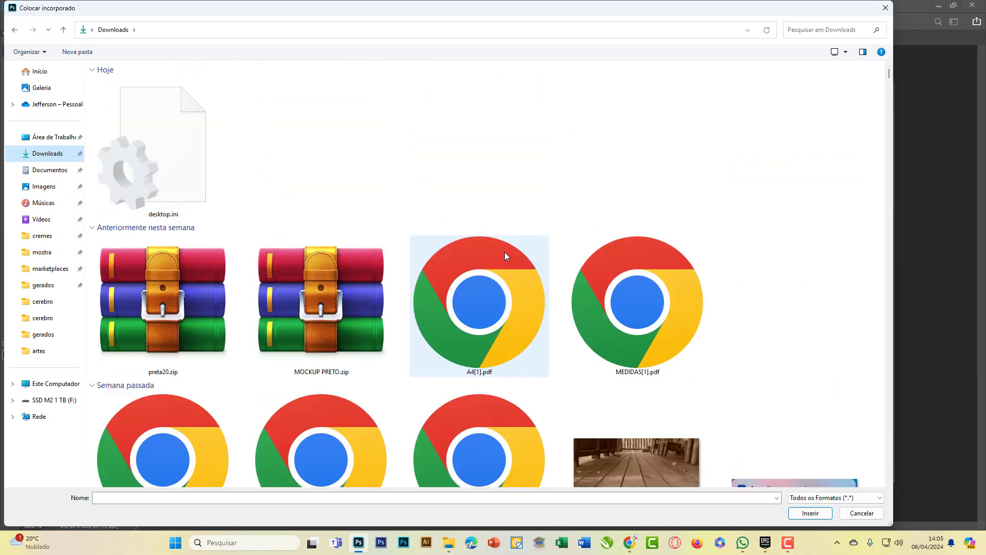
Browse to the C:\artes folder to choose the black shirt artwork.
left_click(56, 384)
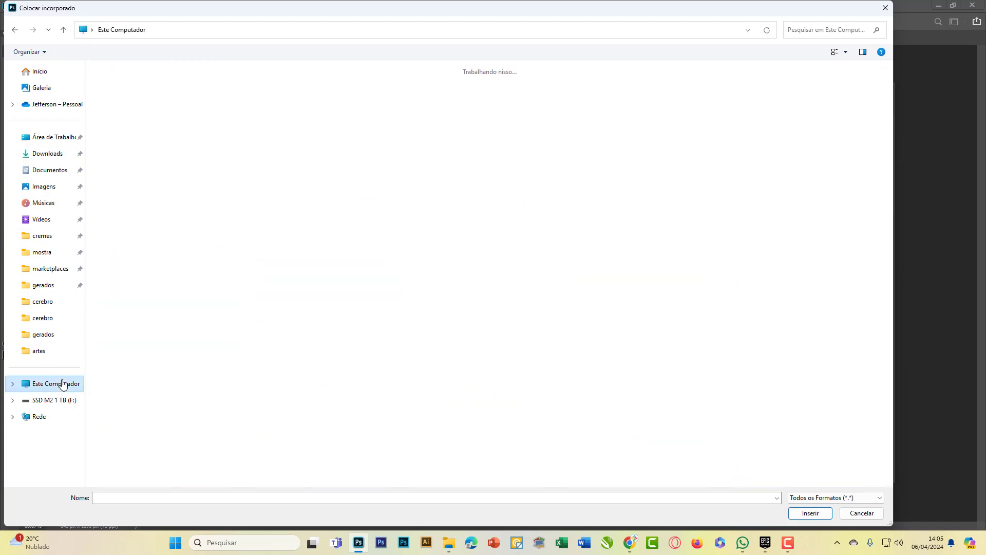
double_click(175, 96)
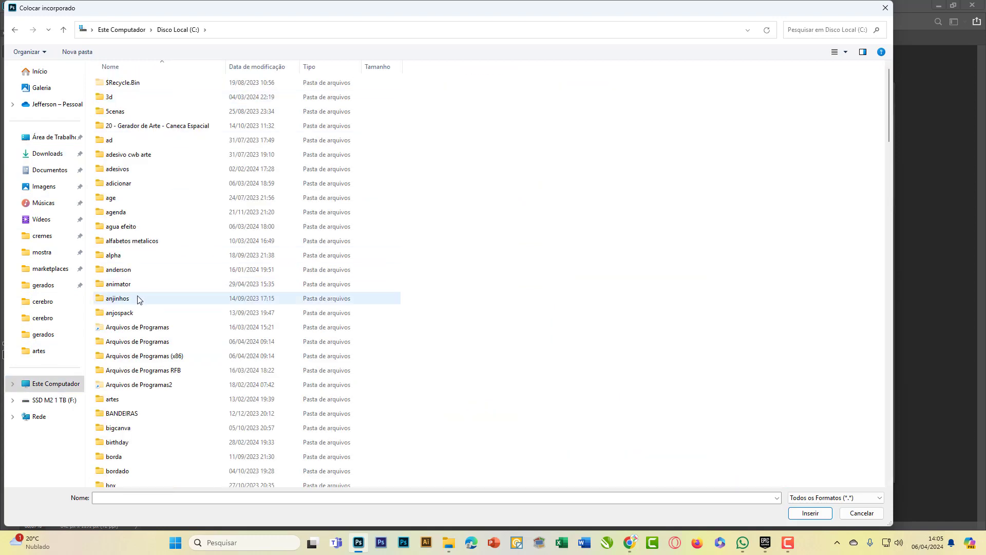
double_click(114, 399)
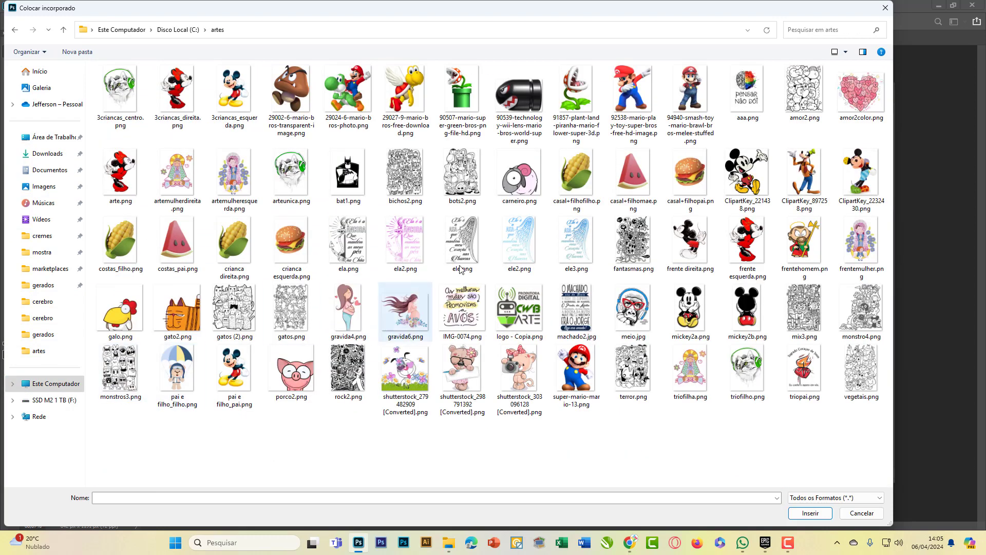